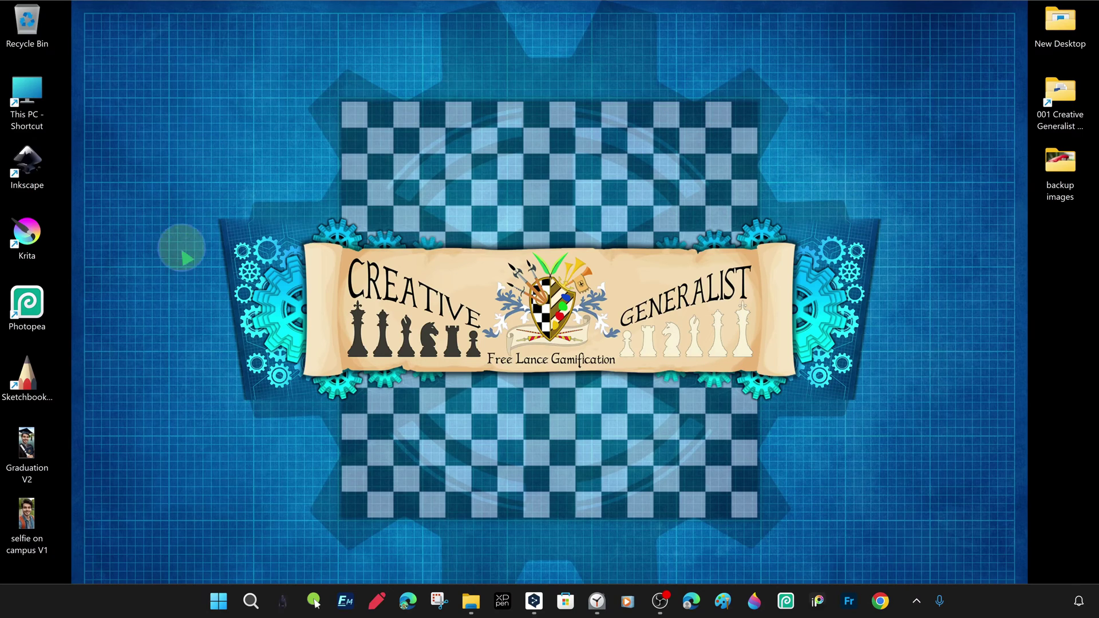
Preview the selfie on campus V1 and Graduation V2 photos in the viewer, then close it.
left_click(24, 533)
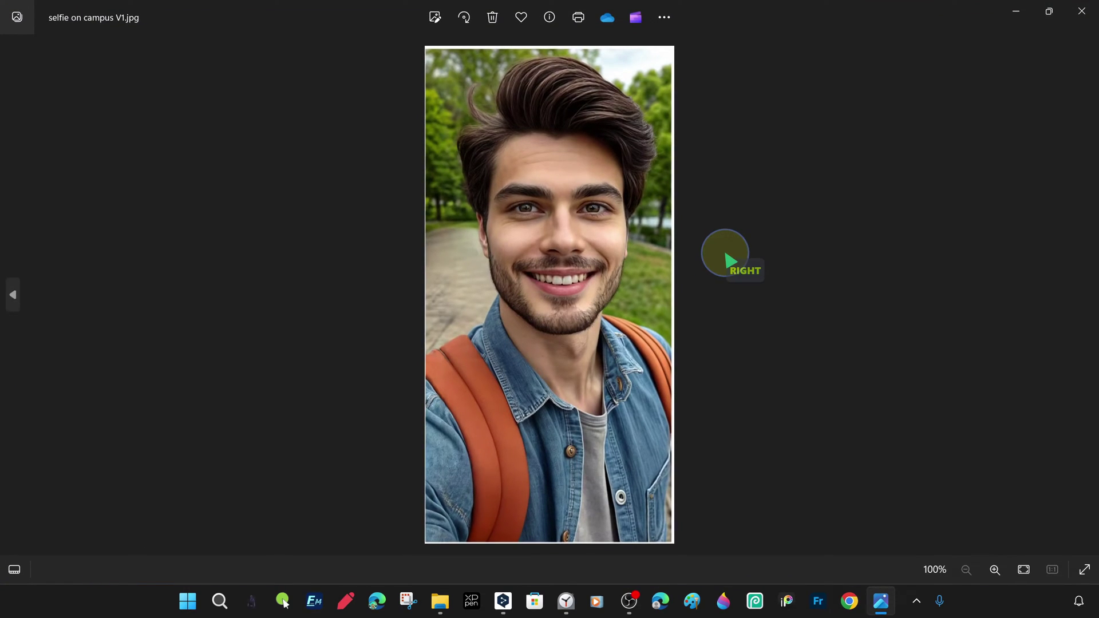
key("Left")
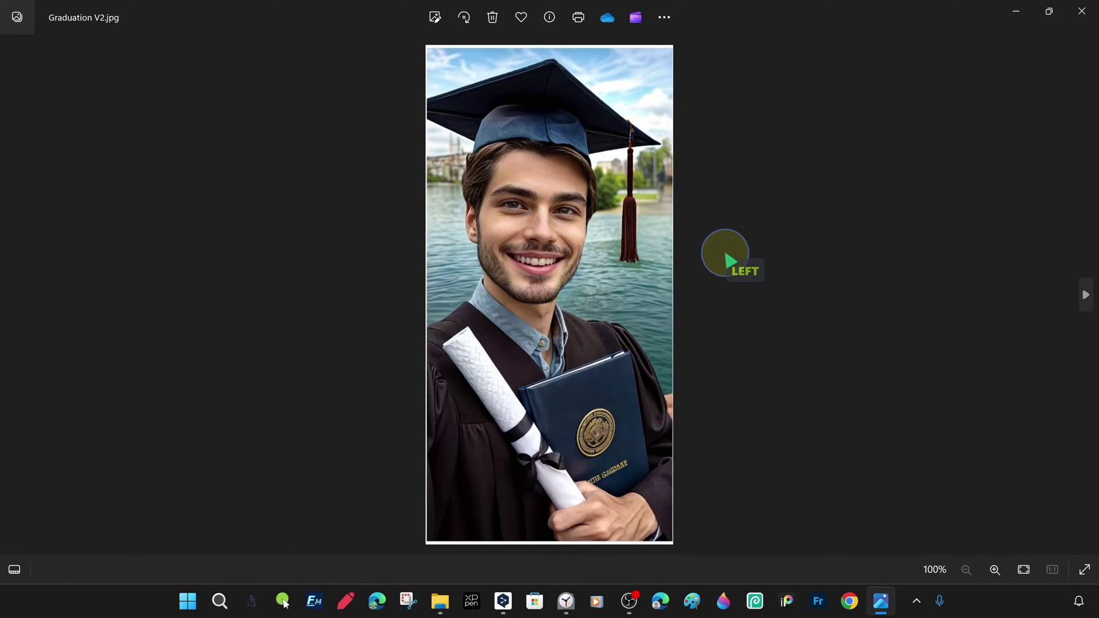
key("Right")
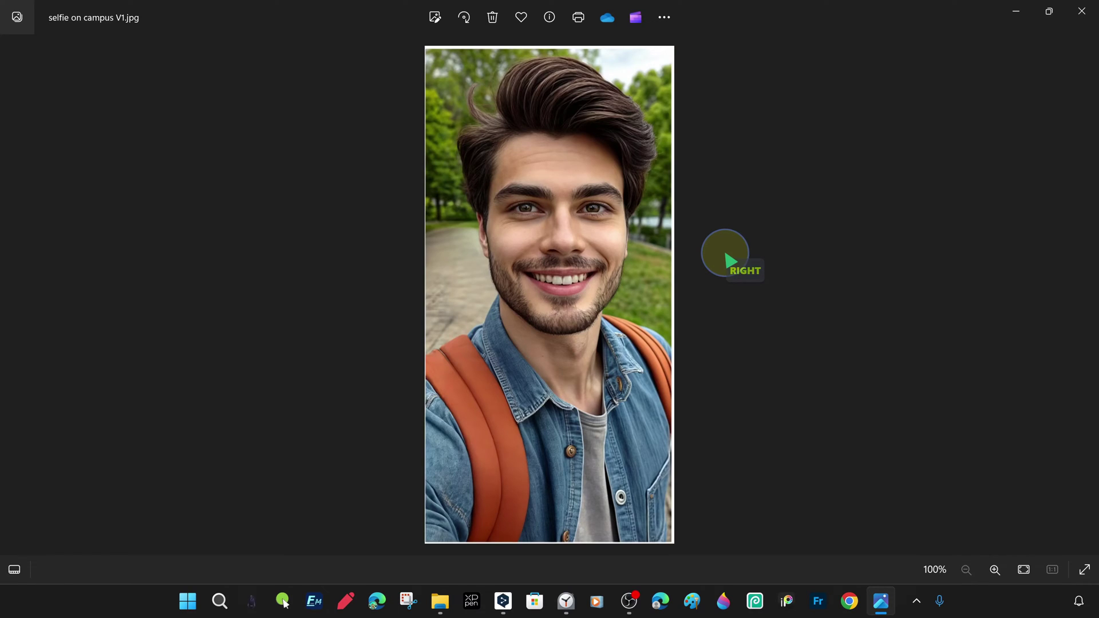
key("Left")
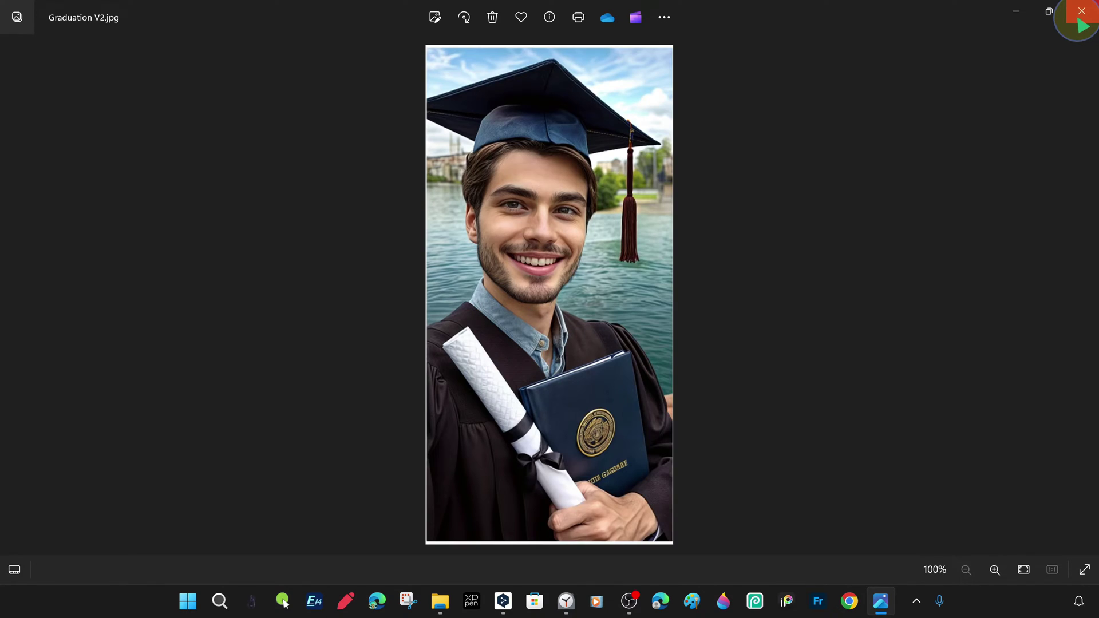
left_click(1081, 14)
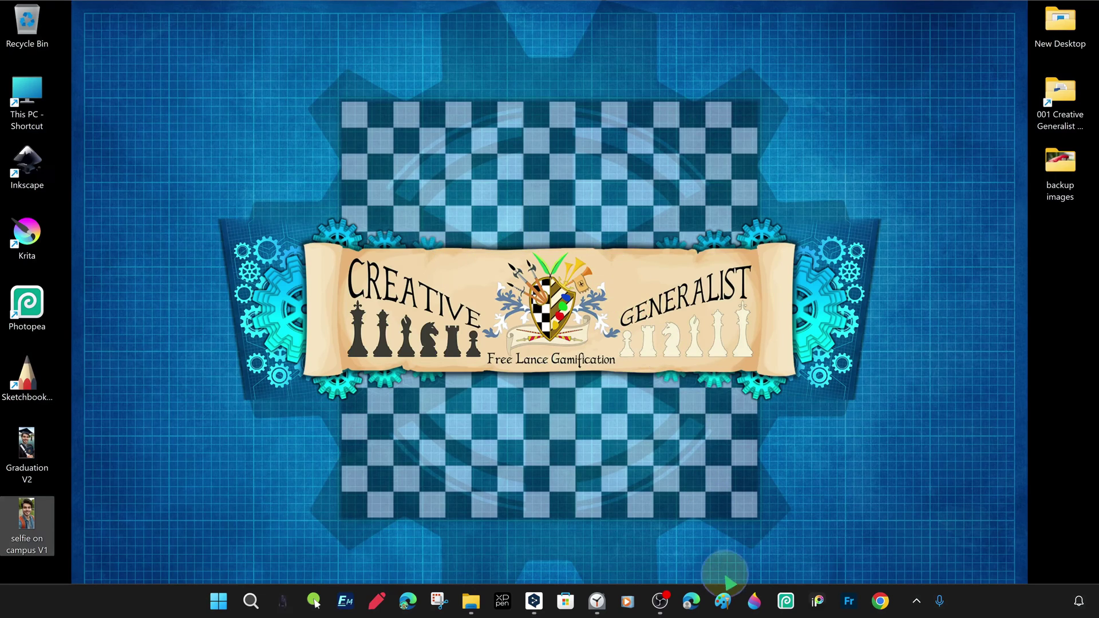
Launch Paint with a blank canvas and restore its window to reveal the desktop.
left_click(725, 601)
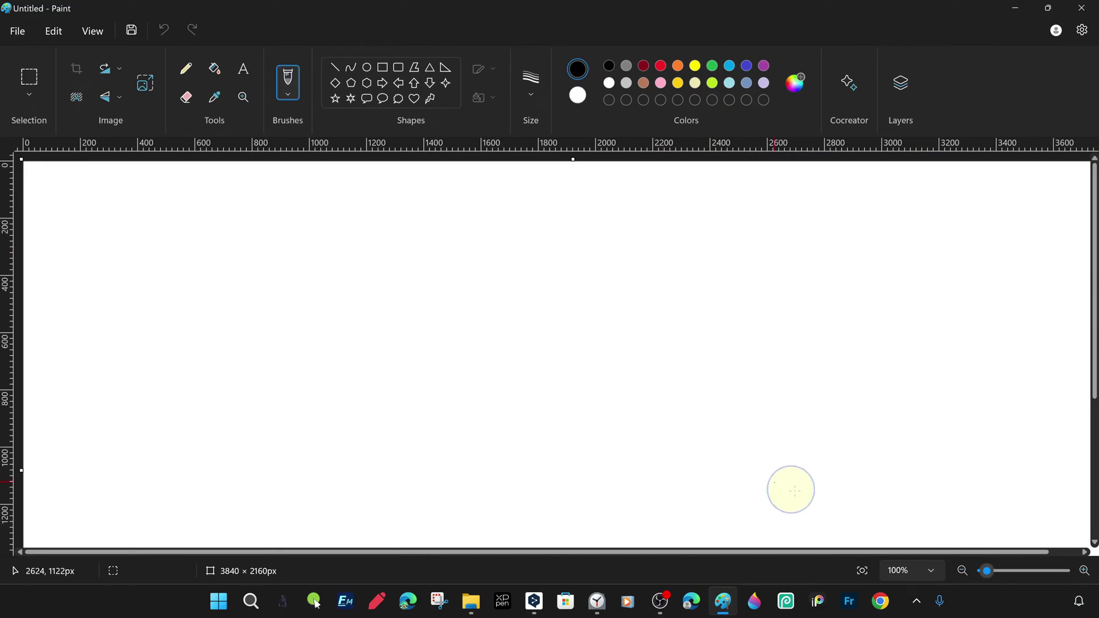
left_click(862, 571)
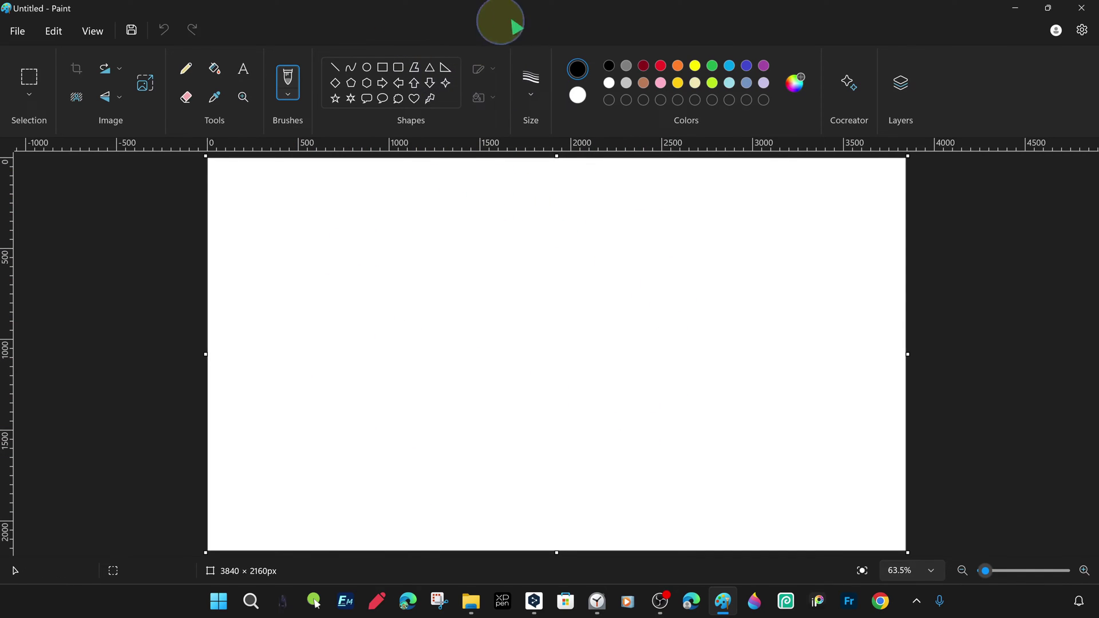
left_click(1049, 8)
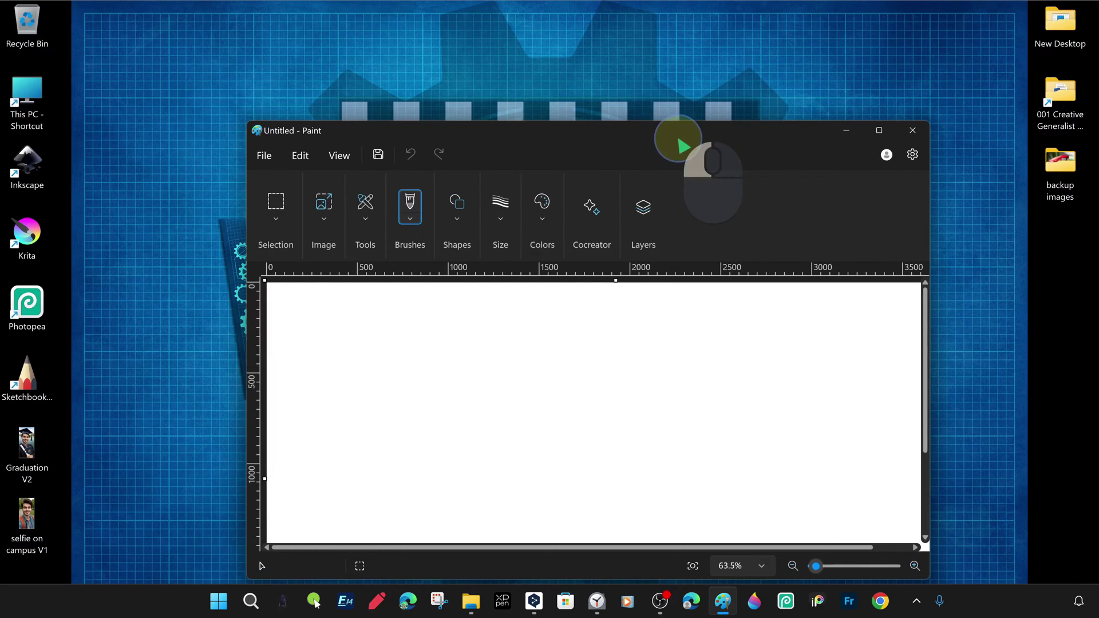
left_click_drag(678, 140, 651, 105)
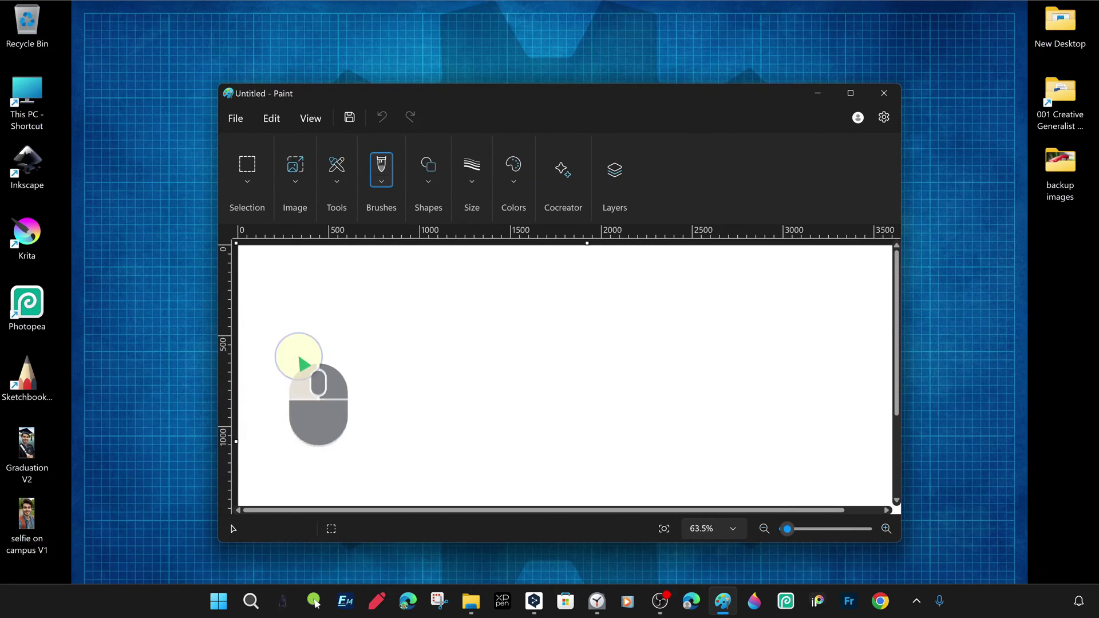
Drag the selfie on campus V1 photo onto the canvas and maximize Paint.
left_click_drag(299, 364, 417, 356)
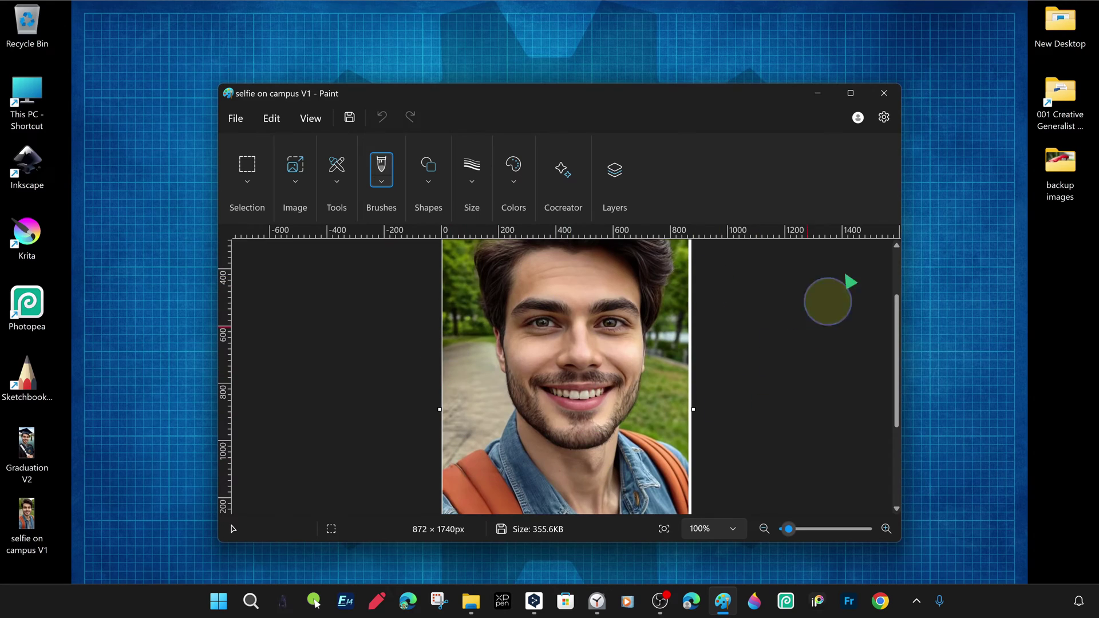
left_click(851, 93)
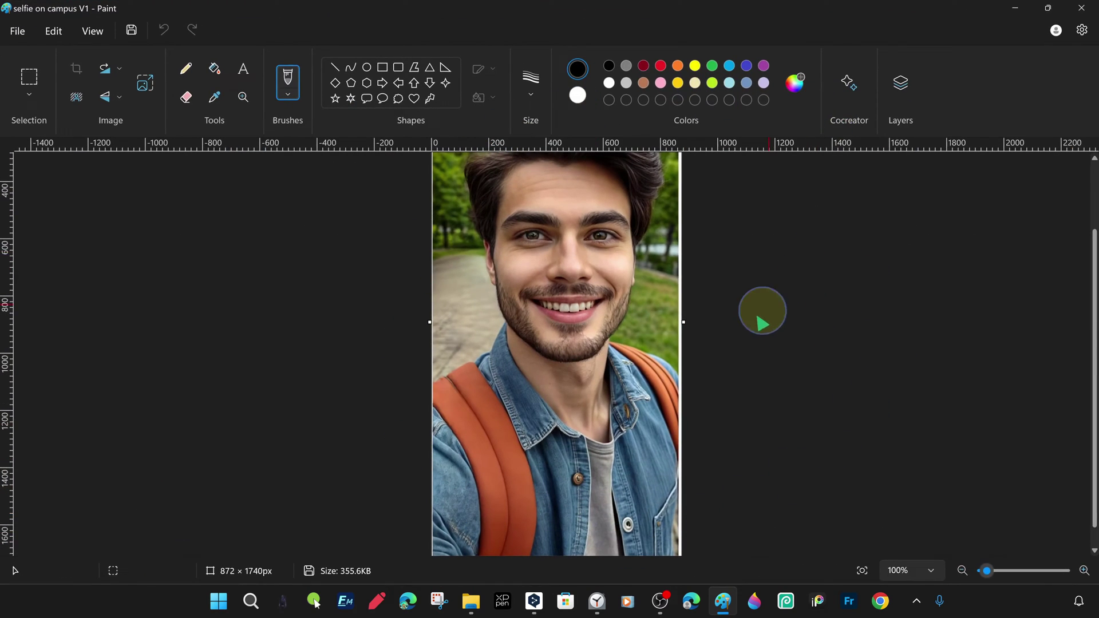
scroll(745, 332, "up", 2)
scroll(737, 343, "down", 1)
scroll(733, 349, "up", 2)
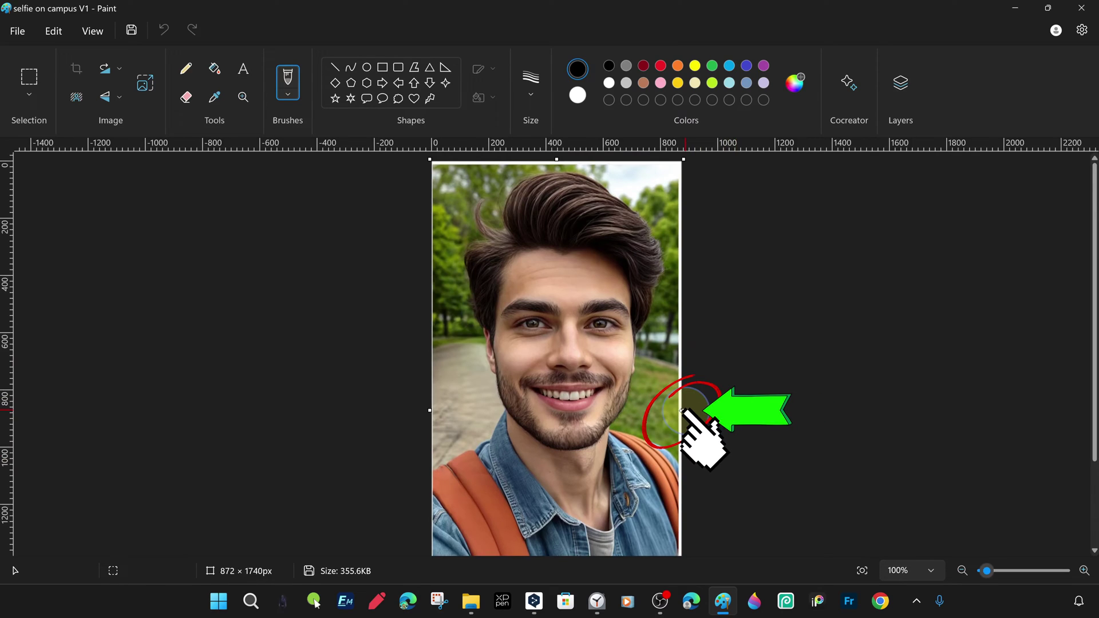
Widen the canvas to 2027 × 1740 px, briefly restoring the window to see the desktop.
left_click_drag(683, 410, 1013, 410)
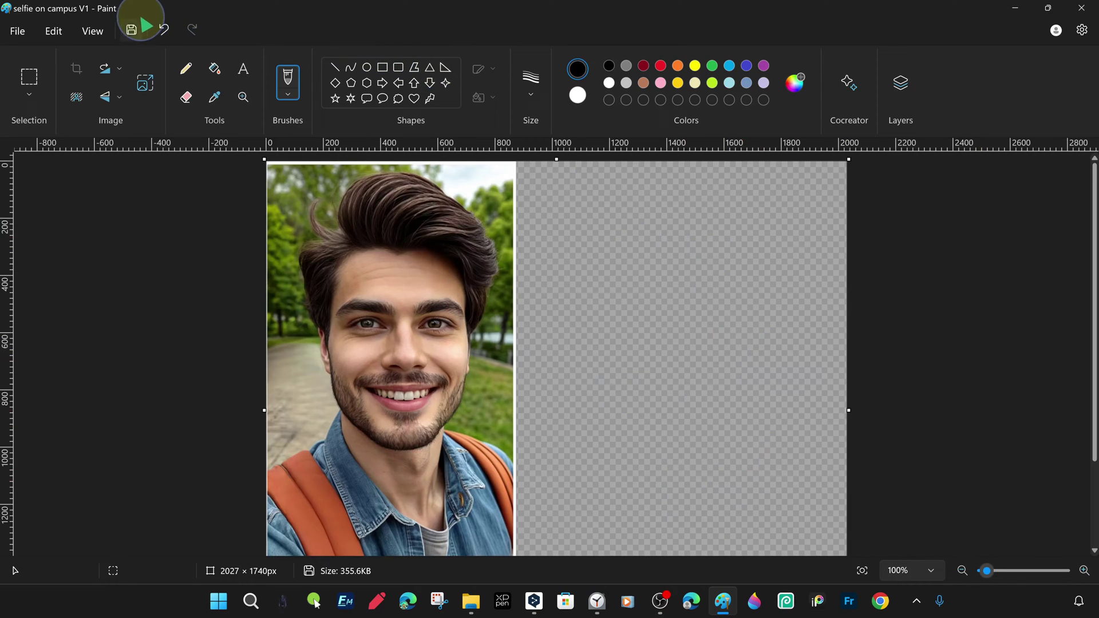
left_click_drag(262, 13, 451, 35)
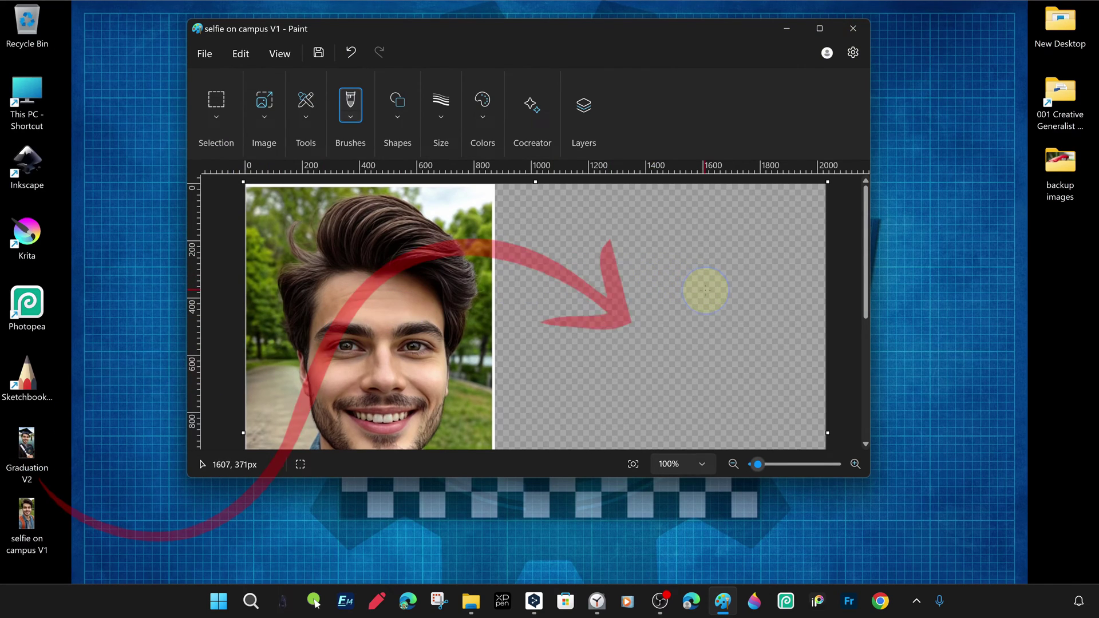
left_click(820, 29)
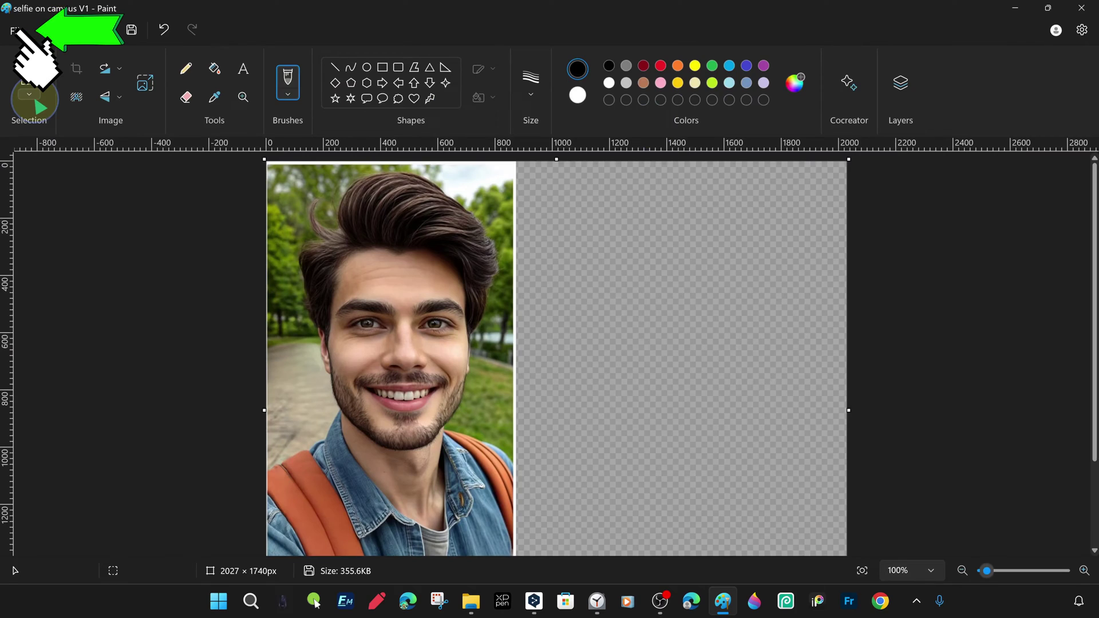
Import the Graduation V2 photo from the Desktop onto the canvas.
left_click(17, 31)
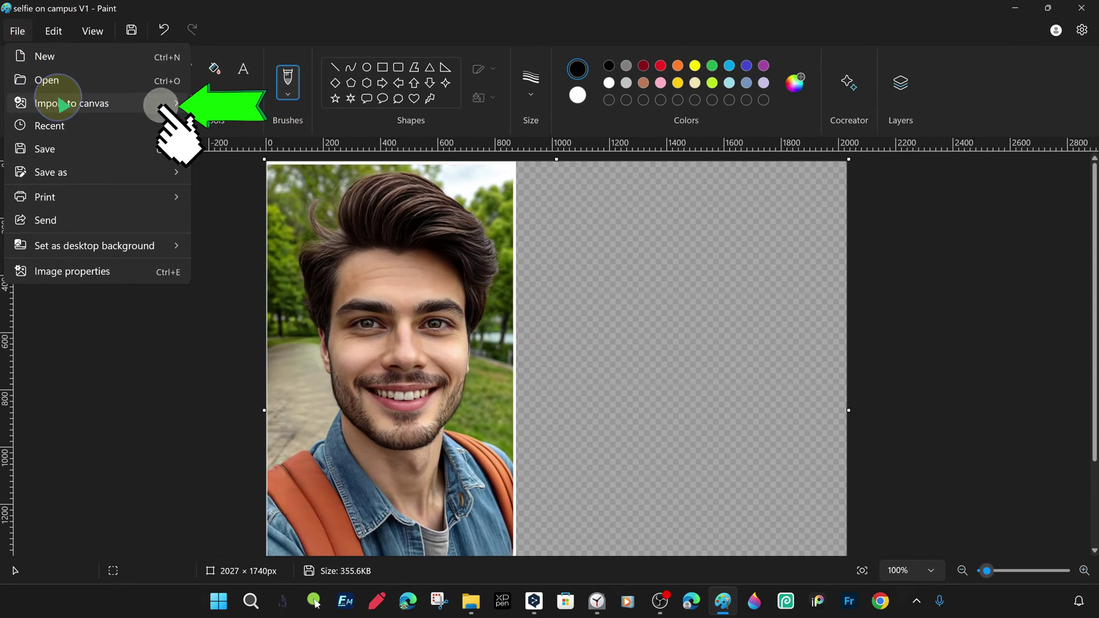
left_click(163, 104)
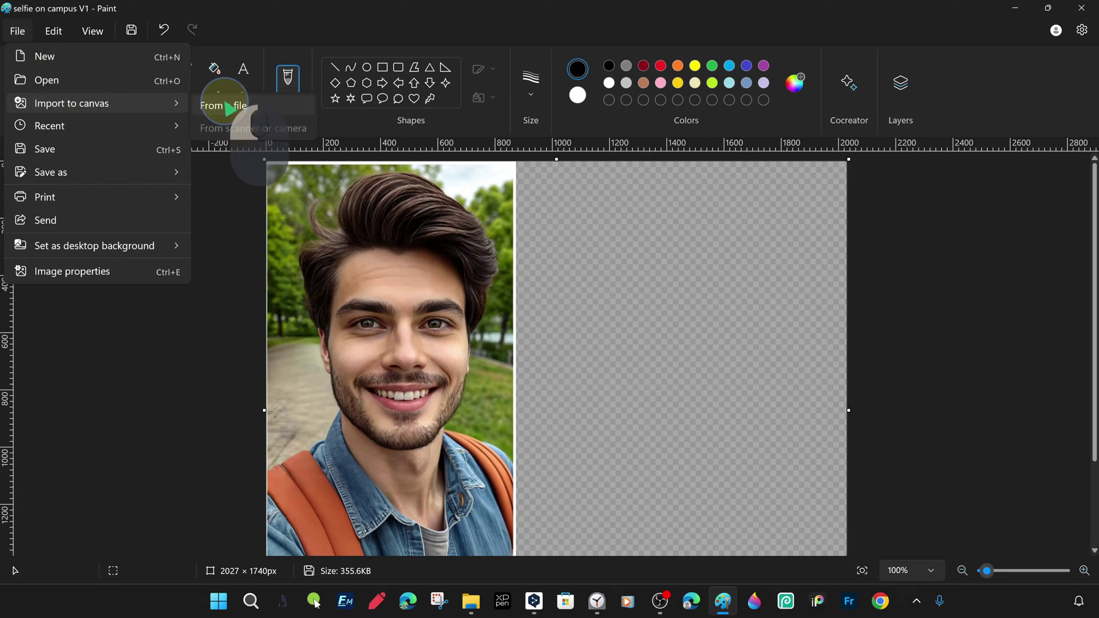
left_click(229, 106)
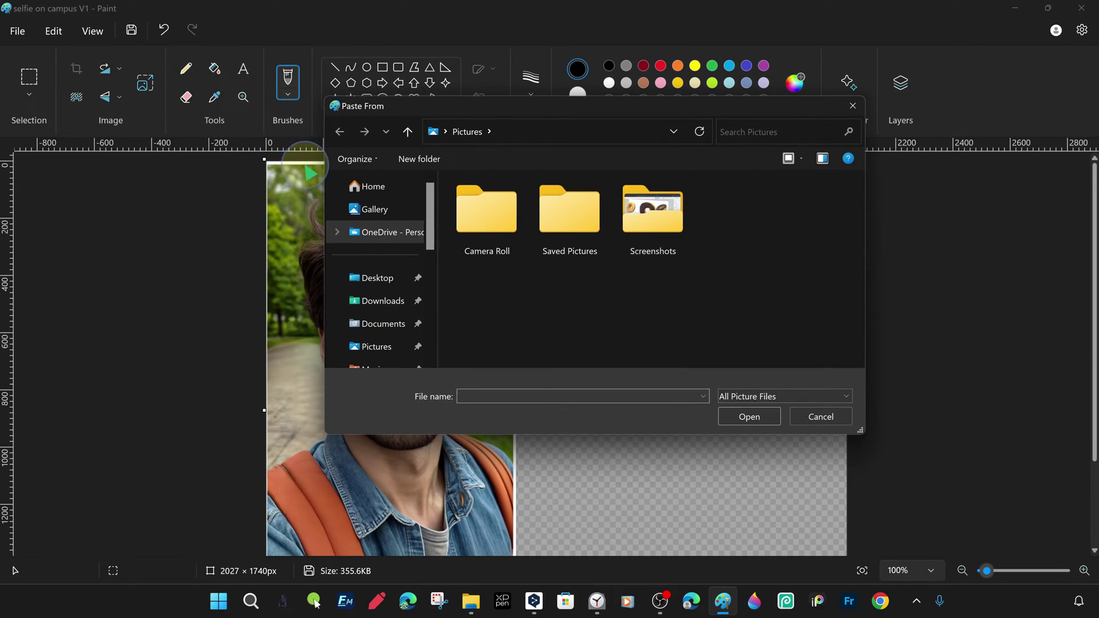
left_click(373, 281)
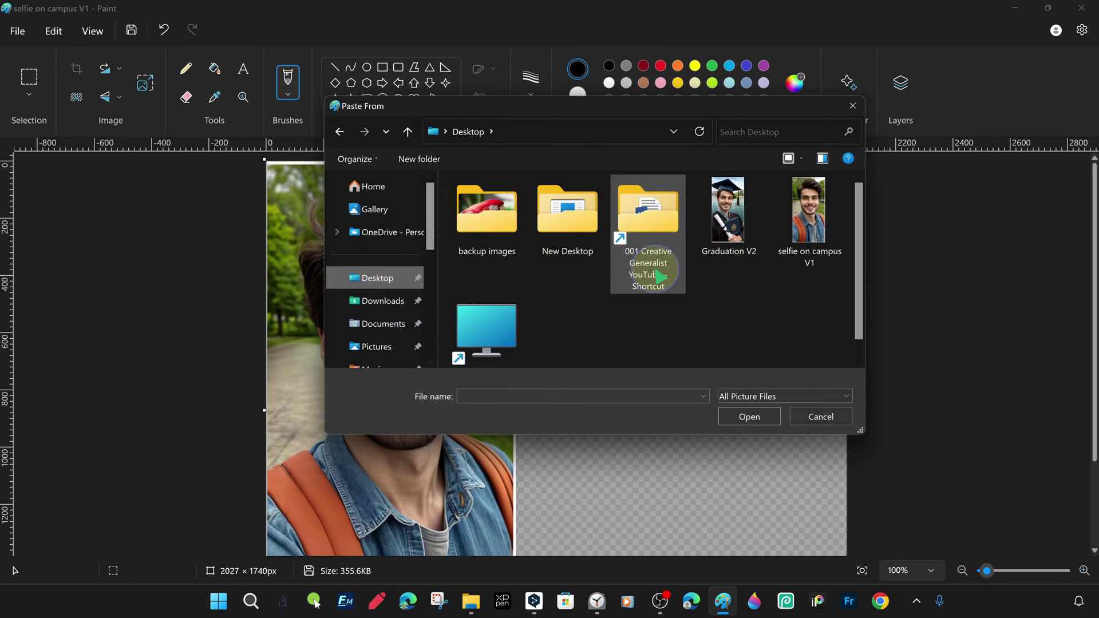
left_click(724, 230)
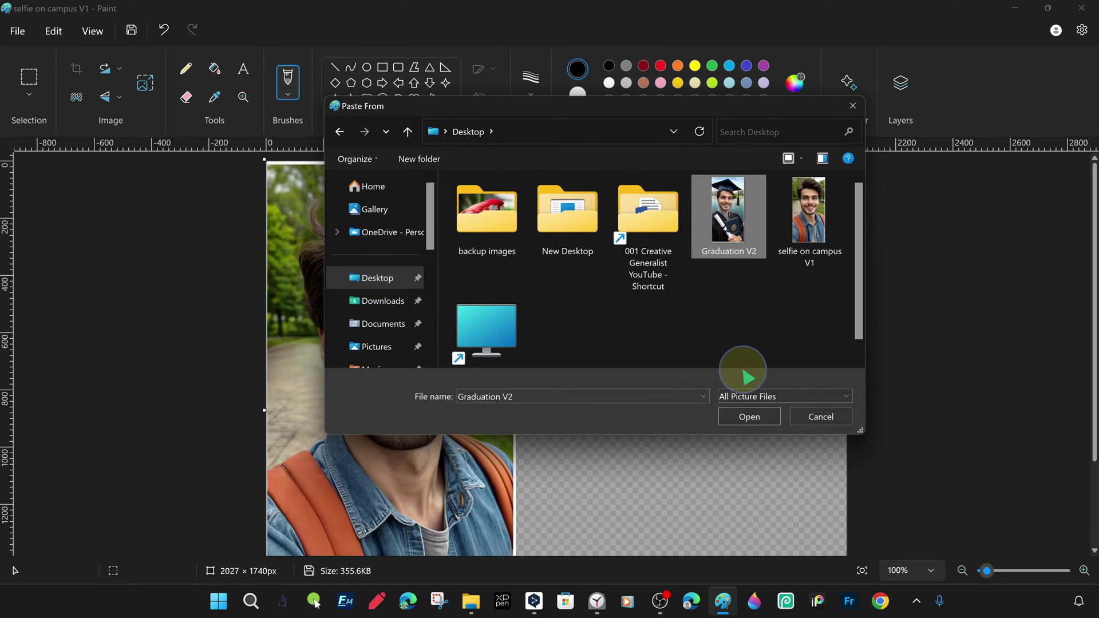
left_click(742, 418)
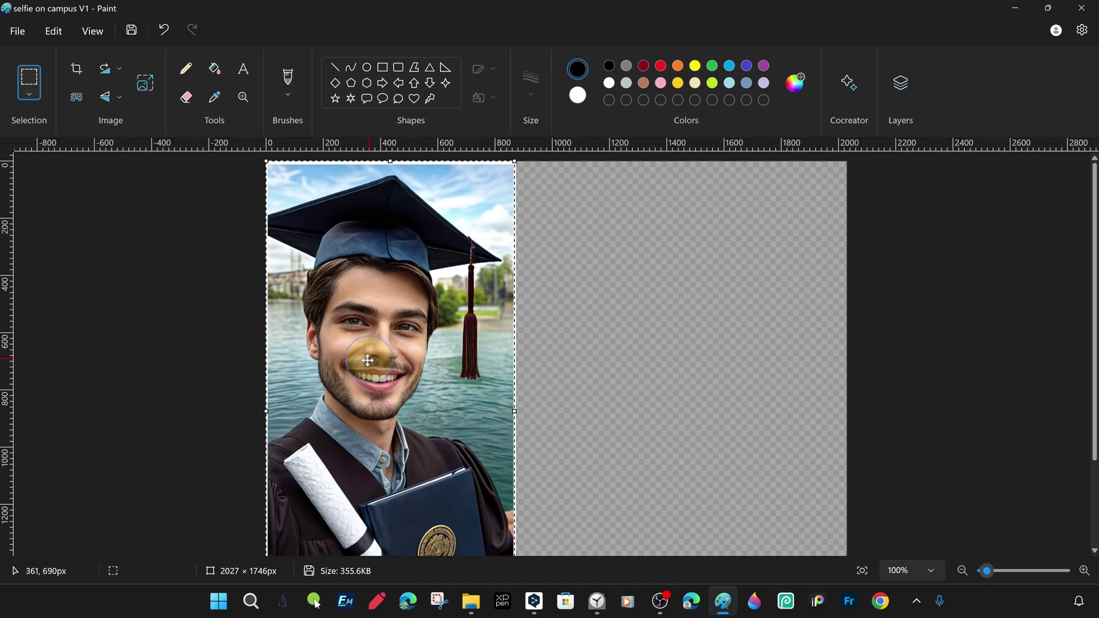
Place the graduation photo beside the selfie and trim the canvas to 1735 × 1744 px.
left_click_drag(433, 358, 615, 359)
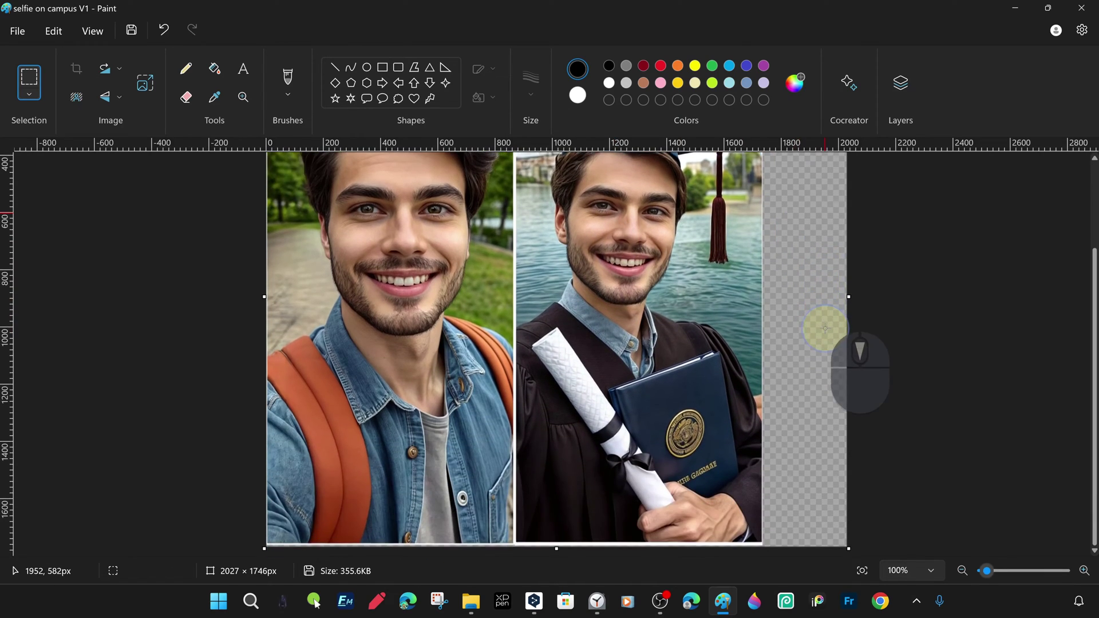
left_click(862, 571)
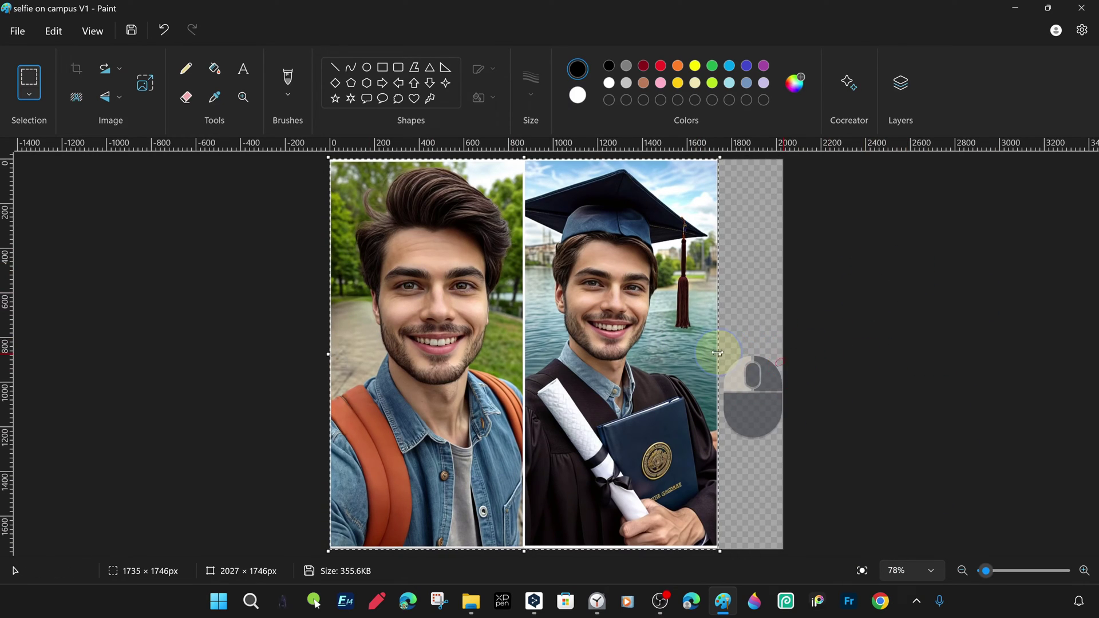
left_click_drag(785, 355, 719, 355)
left_click_drag(557, 550, 557, 550)
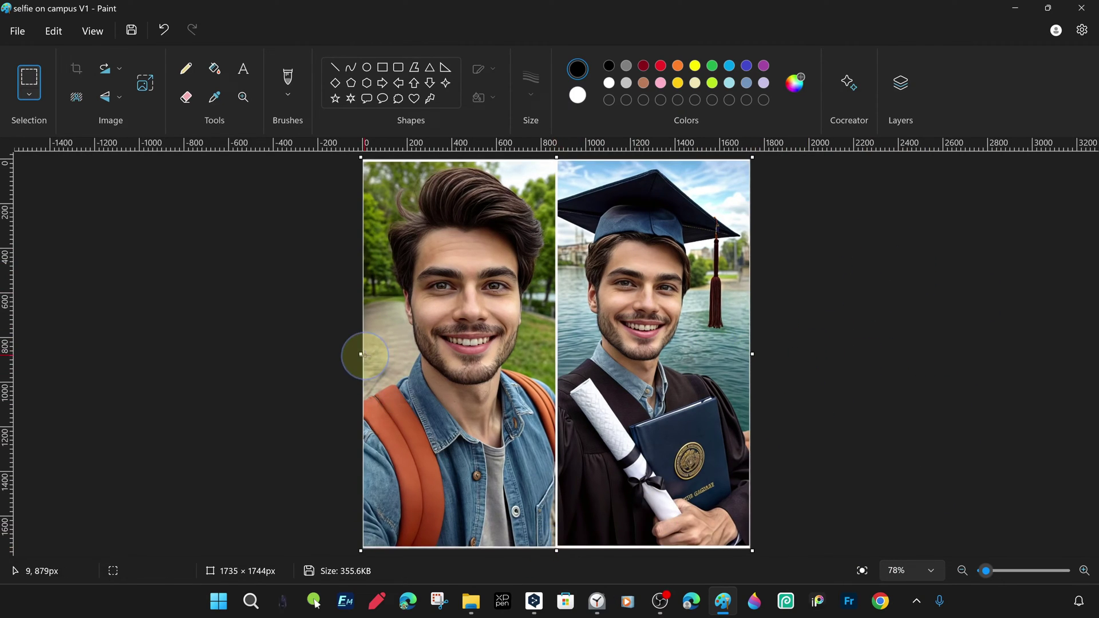
left_click(19, 30)
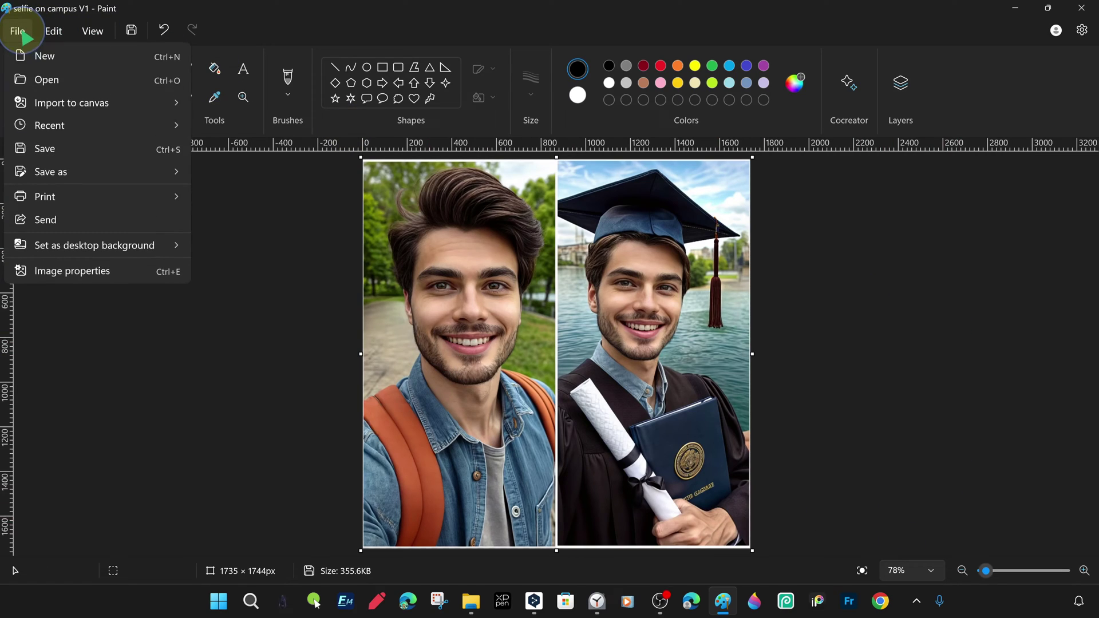
mouse_move(50, 171)
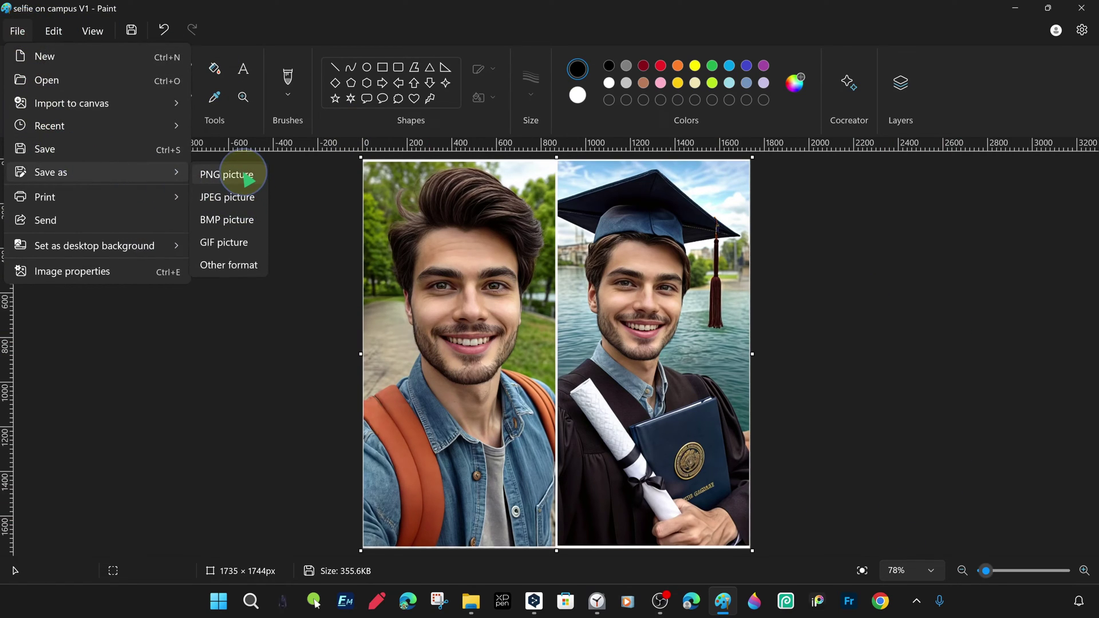
Save the image to the Desktop as PNG 'putting 2 photos side by side V3'.
left_click(247, 177)
left_click(479, 368)
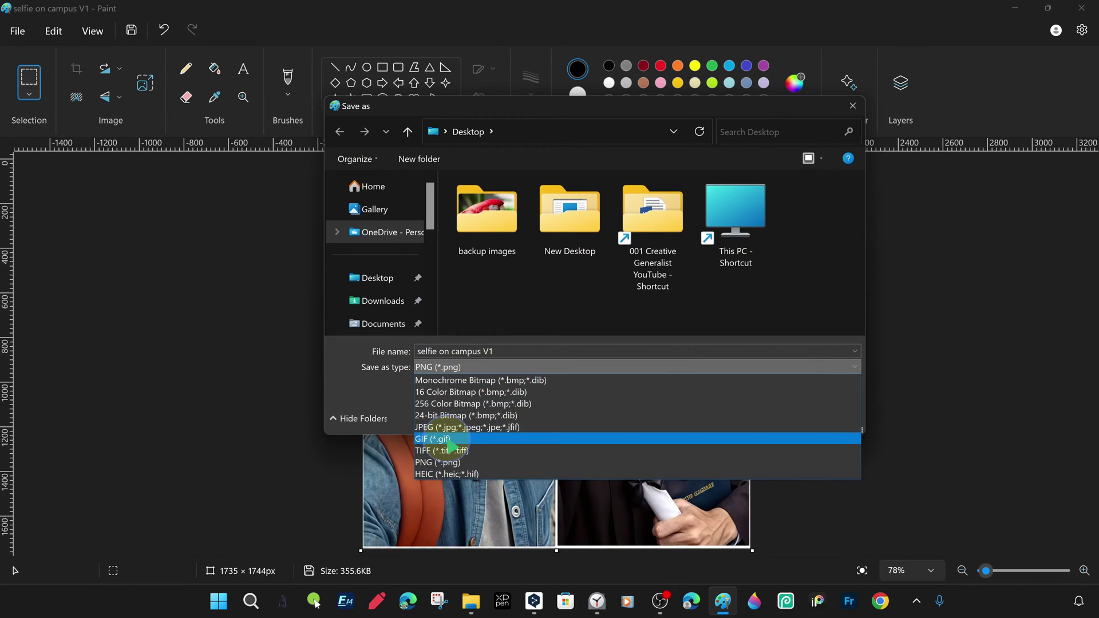
left_click(449, 462)
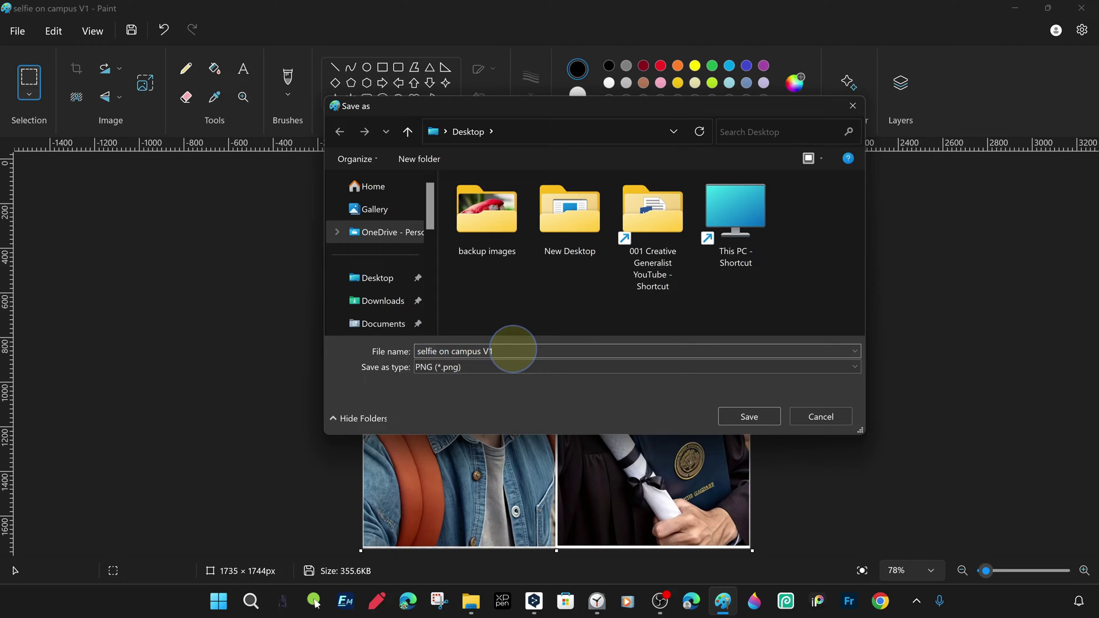
key("ctrl+a")
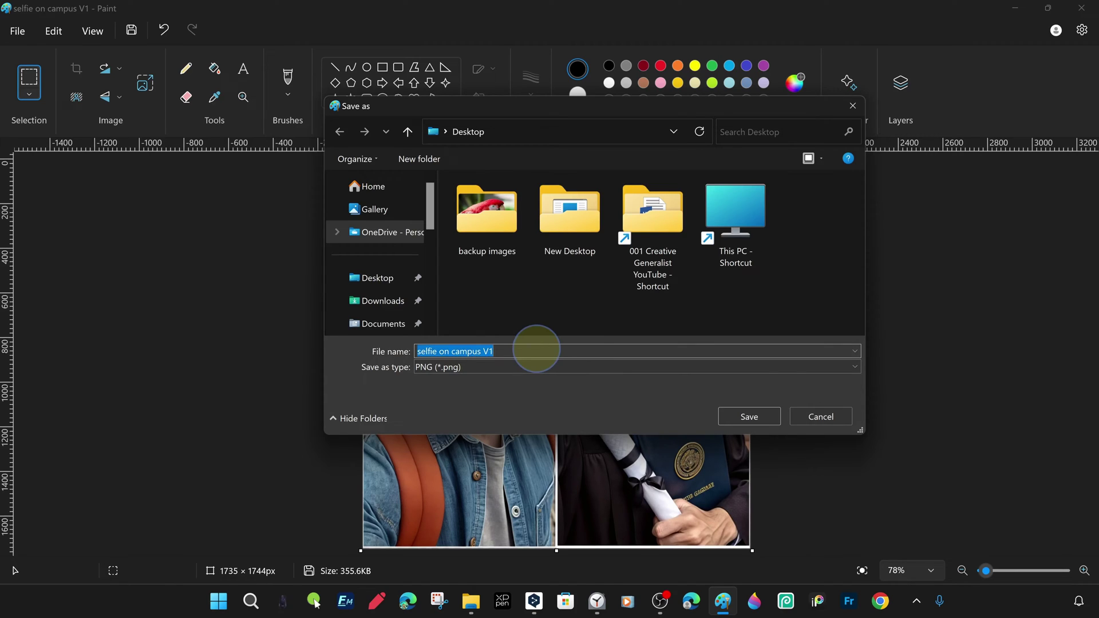
key("Down")
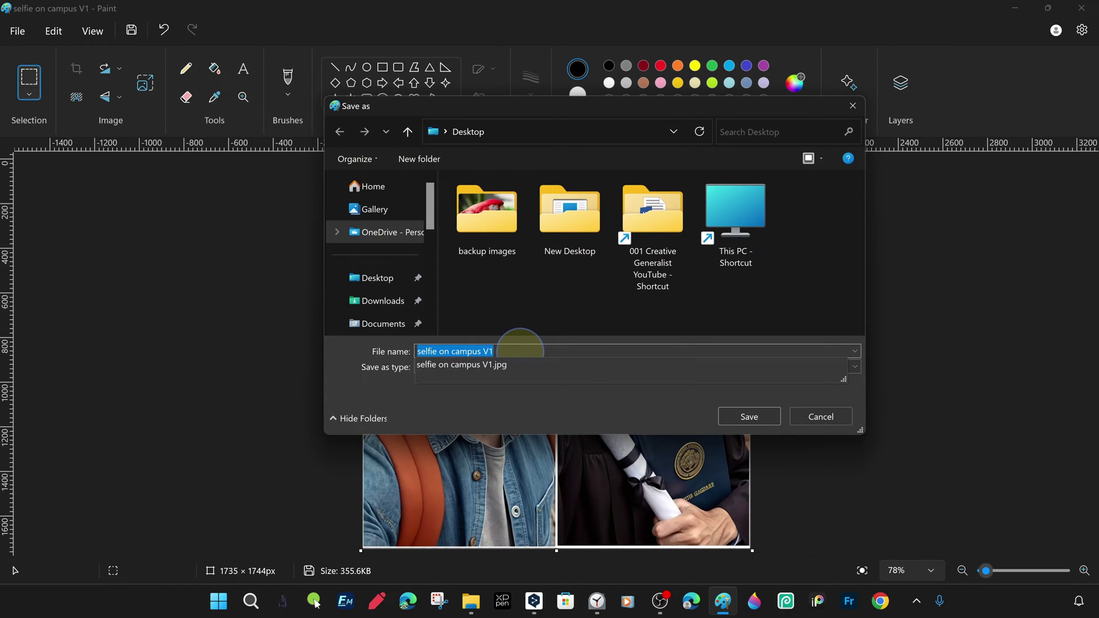
type("putting 2 photos side by side")
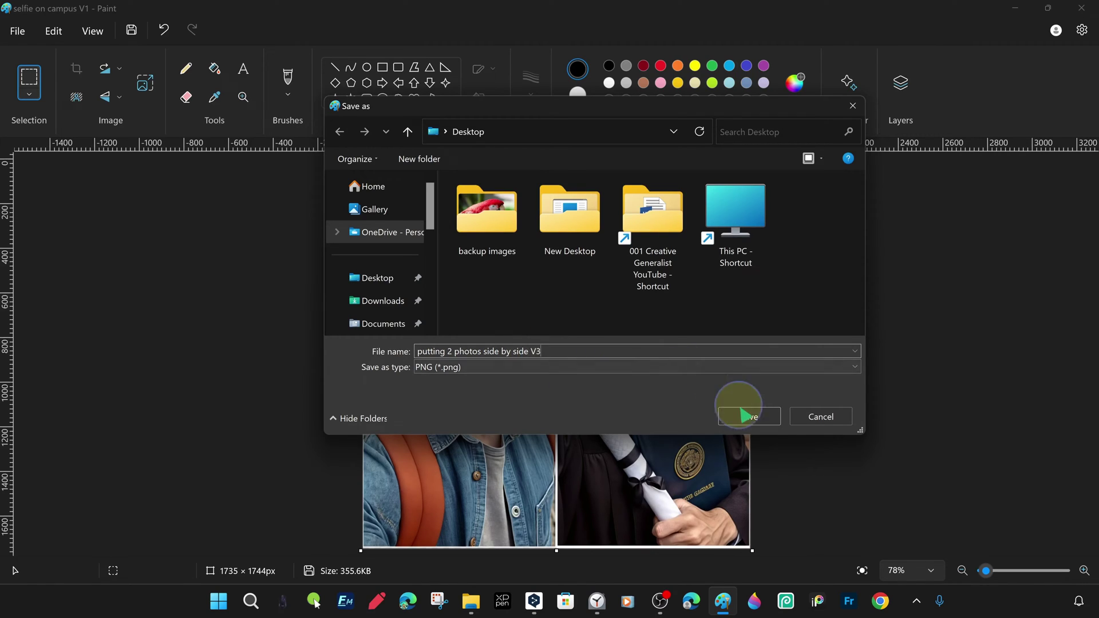
left_click(377, 281)
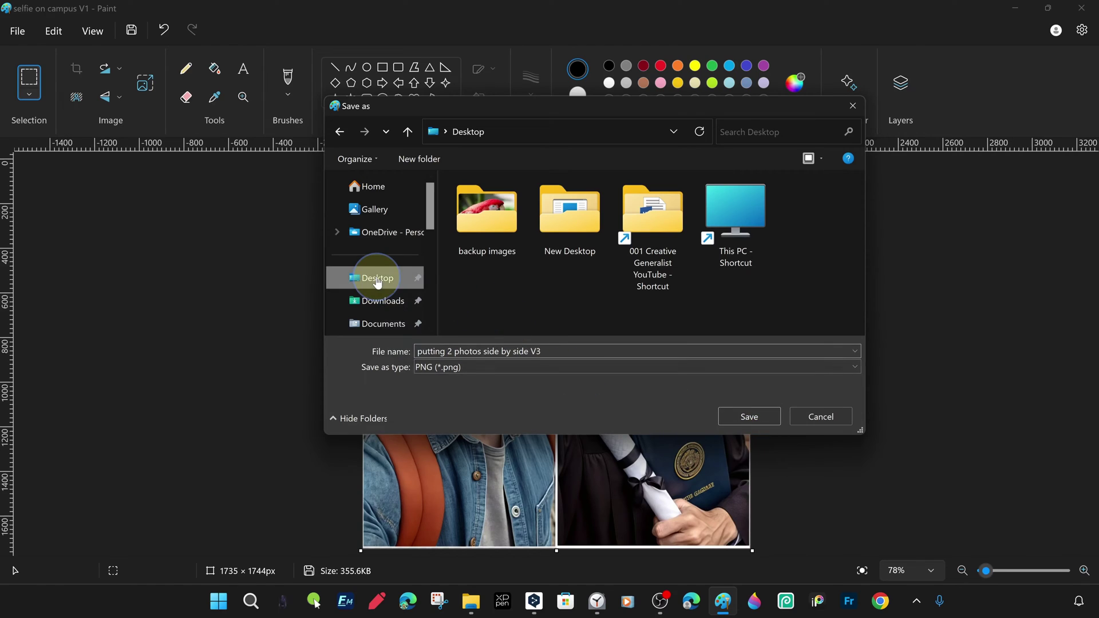
left_click(750, 417)
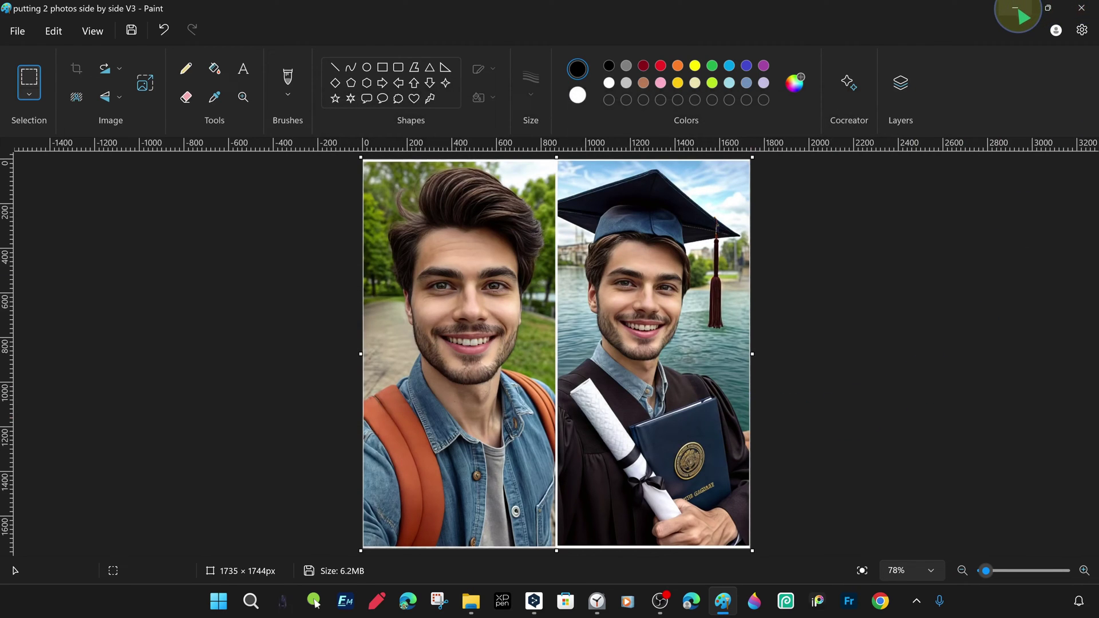
Close Paint and view the saved side-by-side PNG in Photos, browsing its neighbours.
left_click(1079, 8)
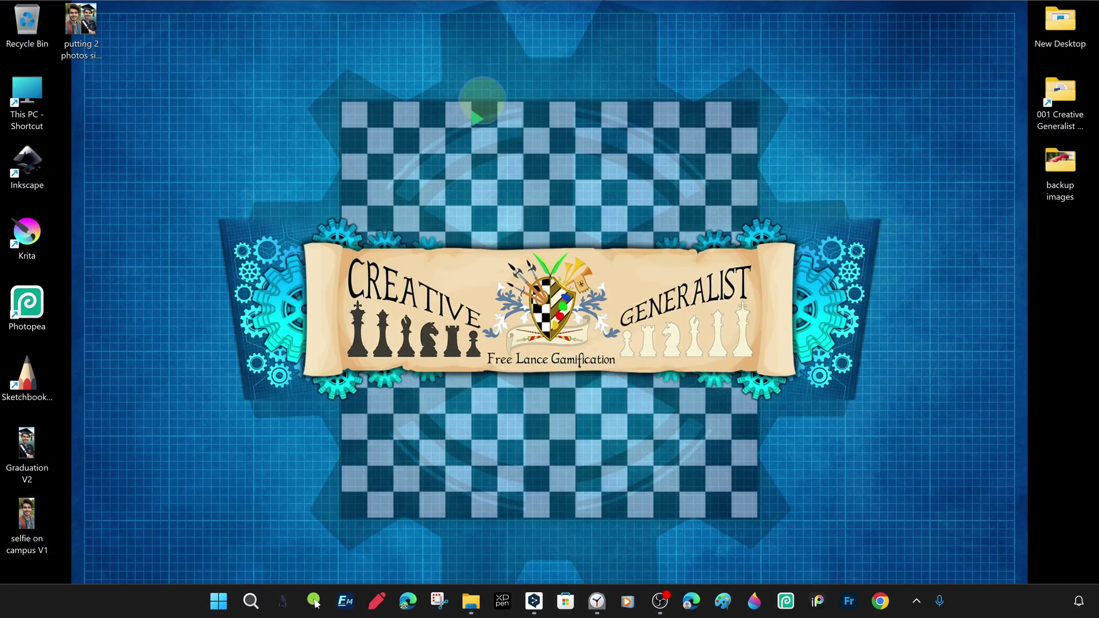
double_click(98, 40)
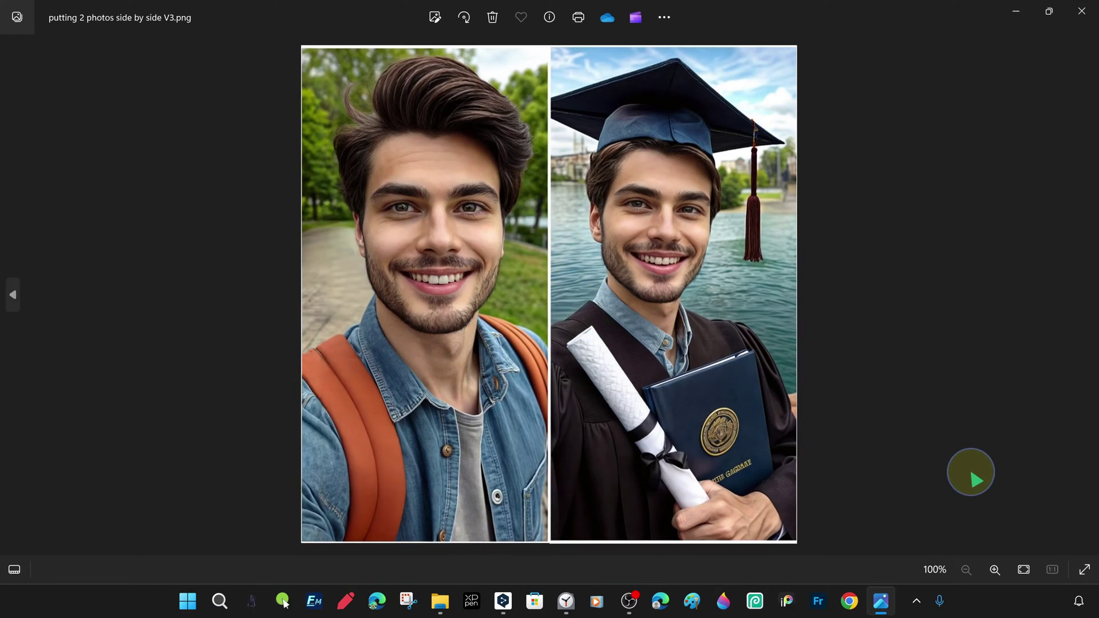
scroll(983, 437, "down", 1)
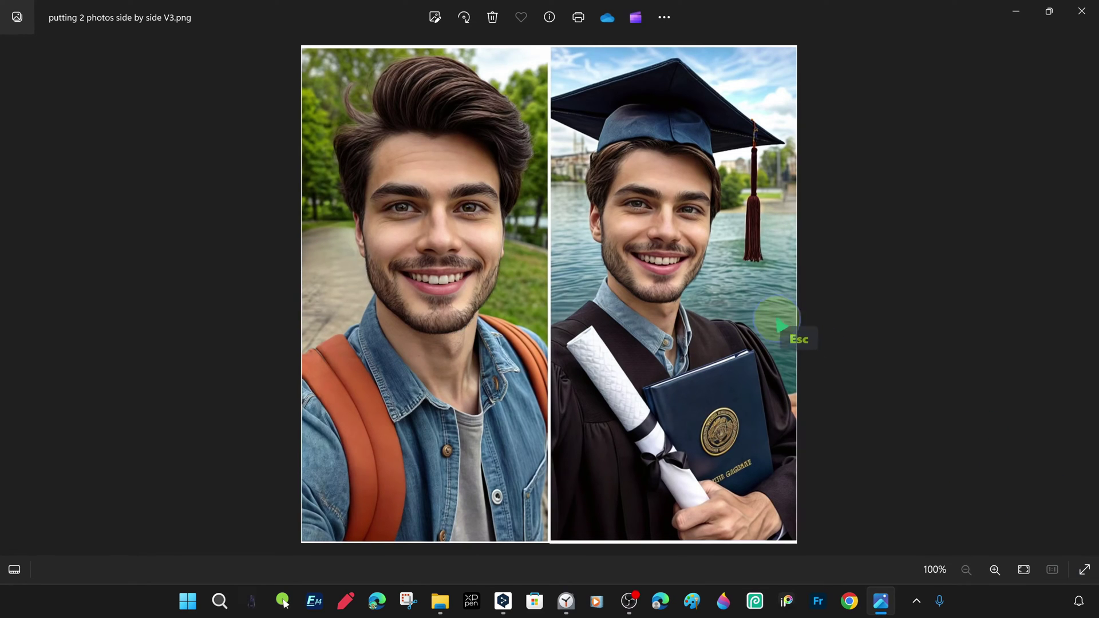
key("ctrl")
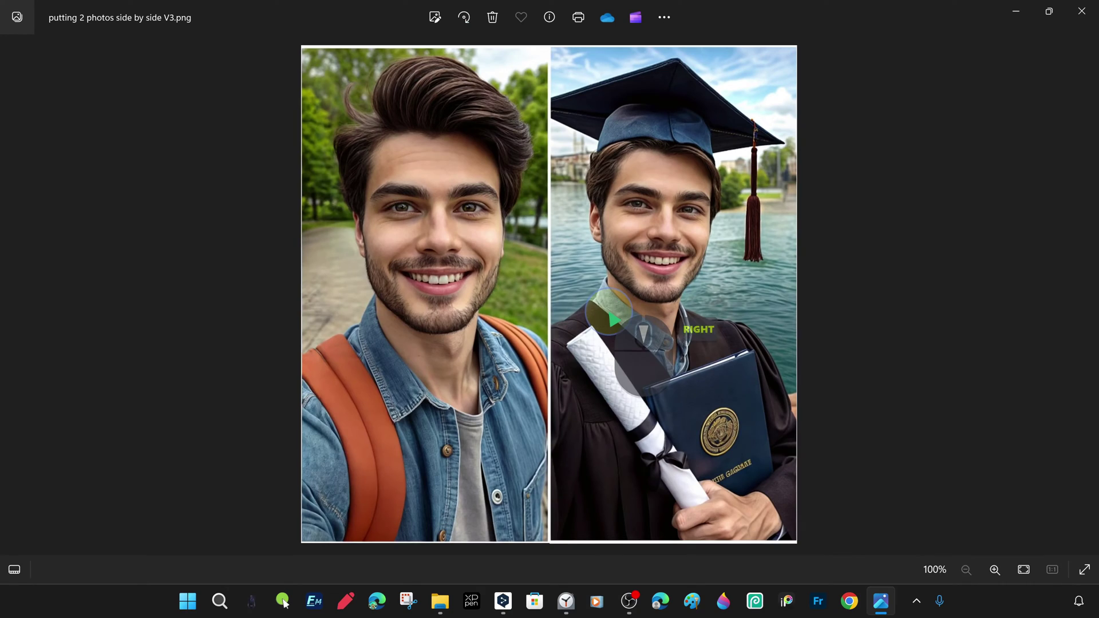
key("Left")
key("Left")
key("Right")
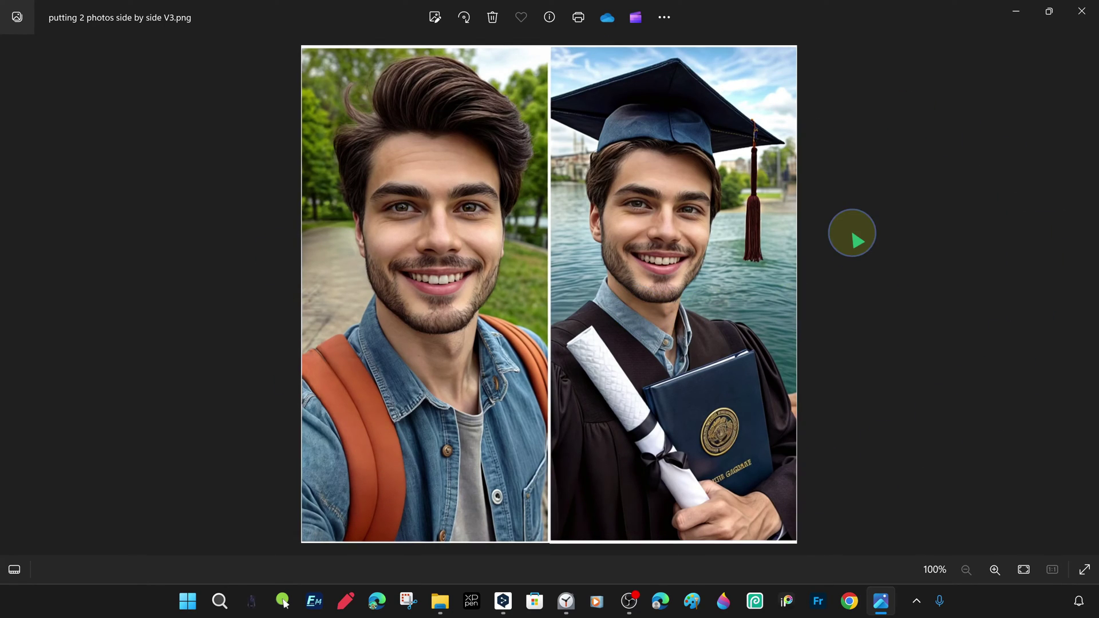
Compare the side-by-side image with the graduation and selfie photos, then minimize Photos.
left_click(14, 571)
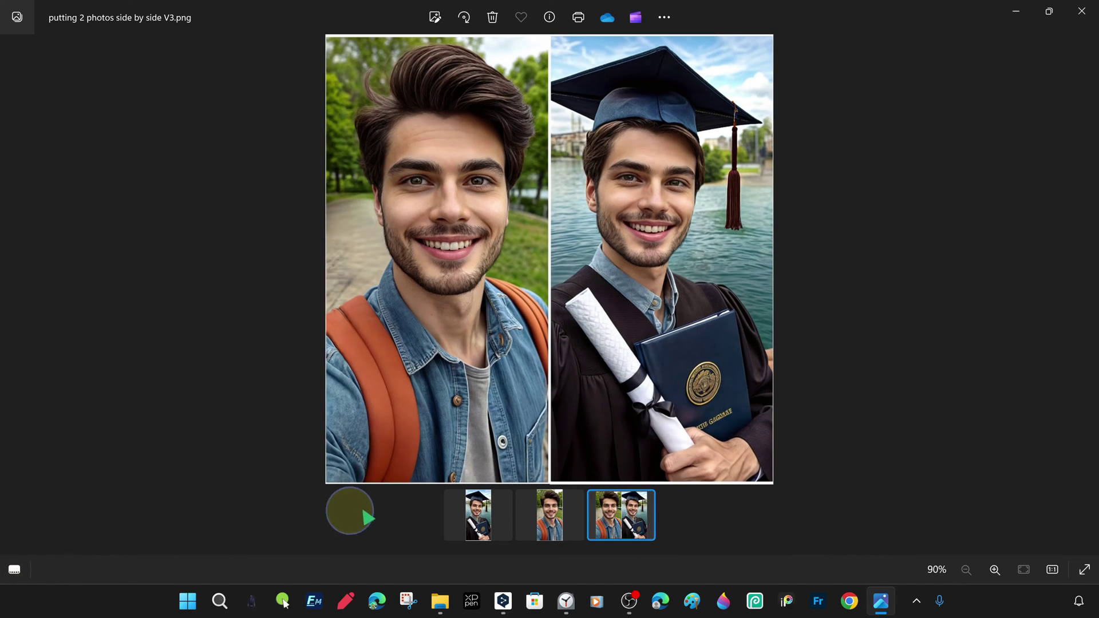
left_click(470, 524, "ctrl")
left_click(550, 519, "ctrl")
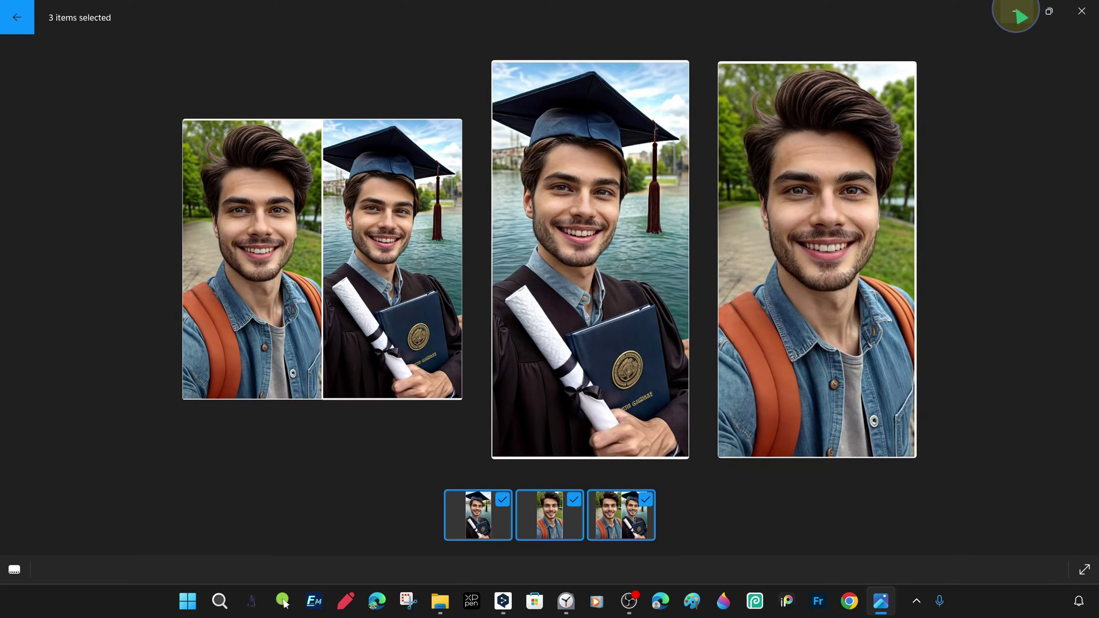
mouse_move(1049, 11)
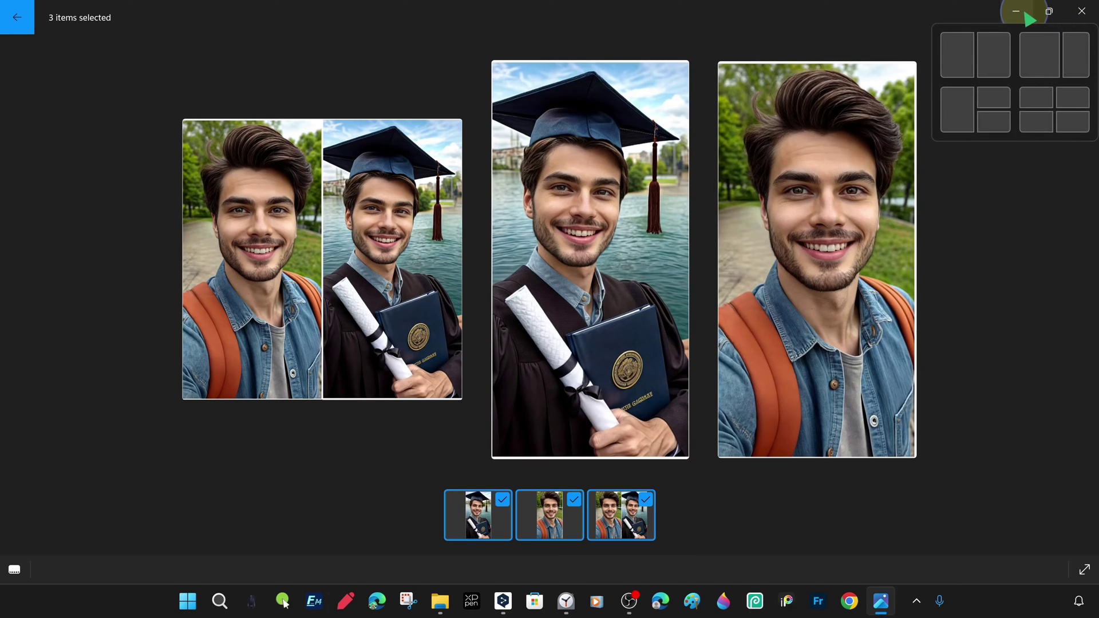
left_click(1019, 12)
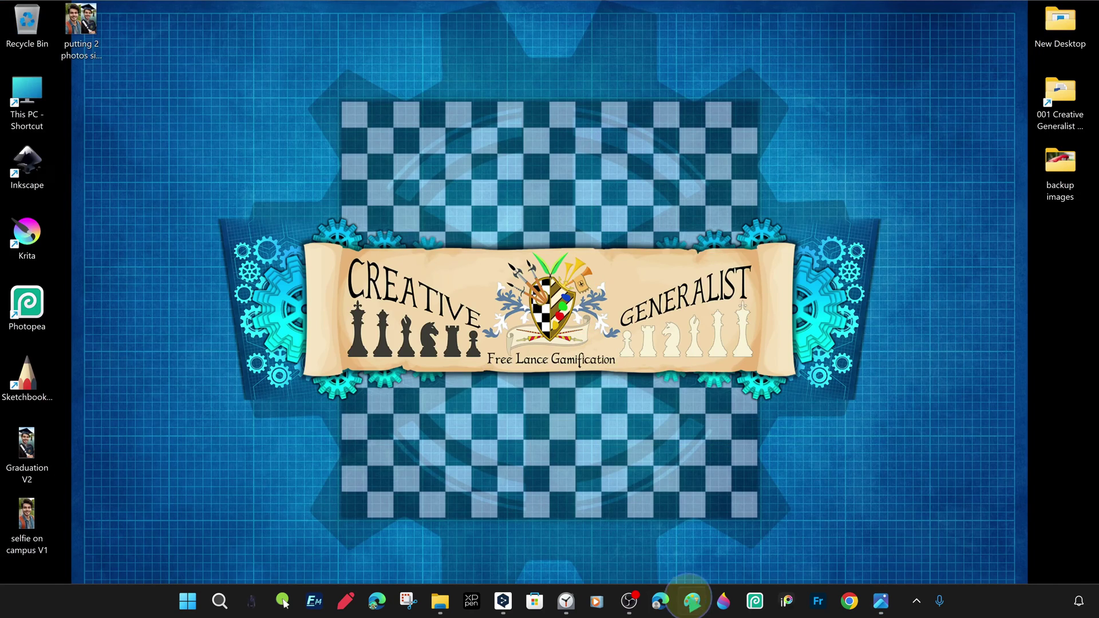
left_click(697, 601)
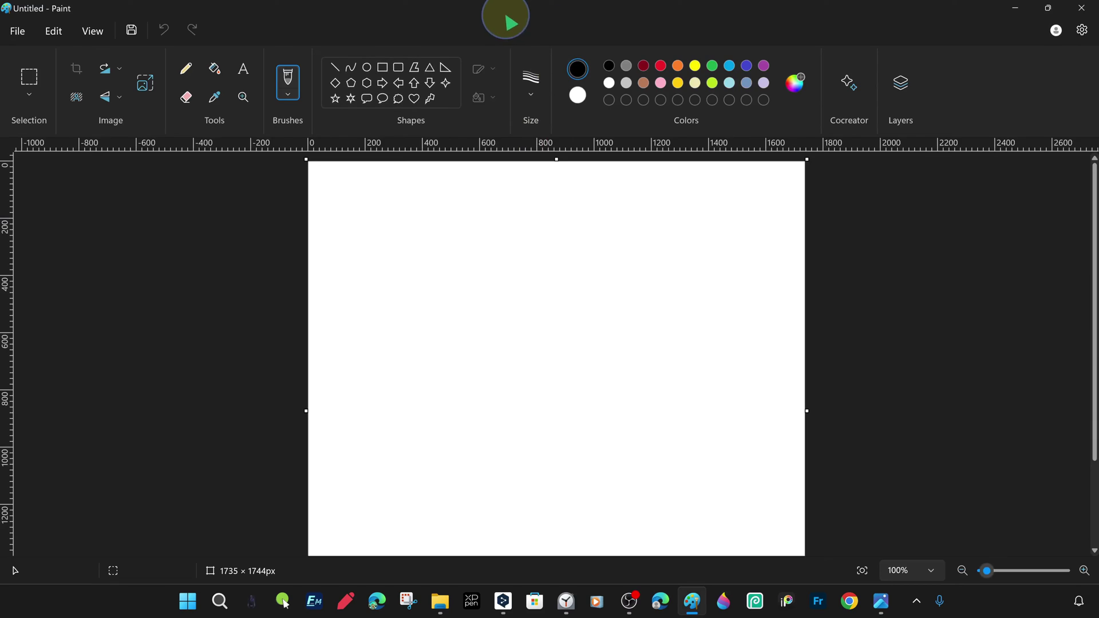
left_click_drag(507, 21, 613, 69)
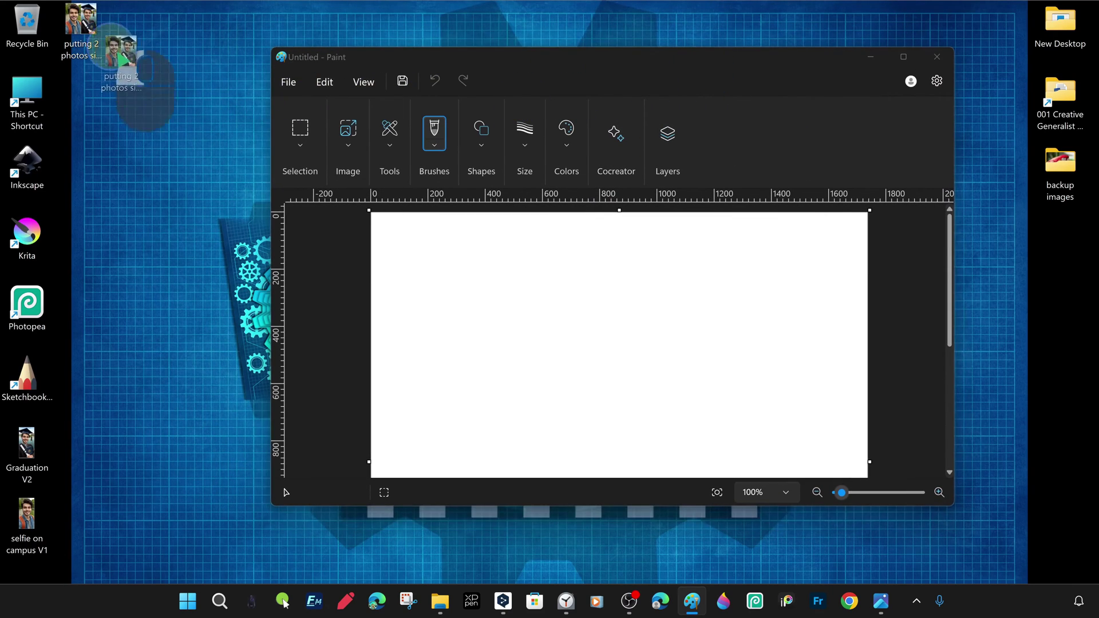
left_click_drag(137, 74, 723, 375)
left_click(904, 56)
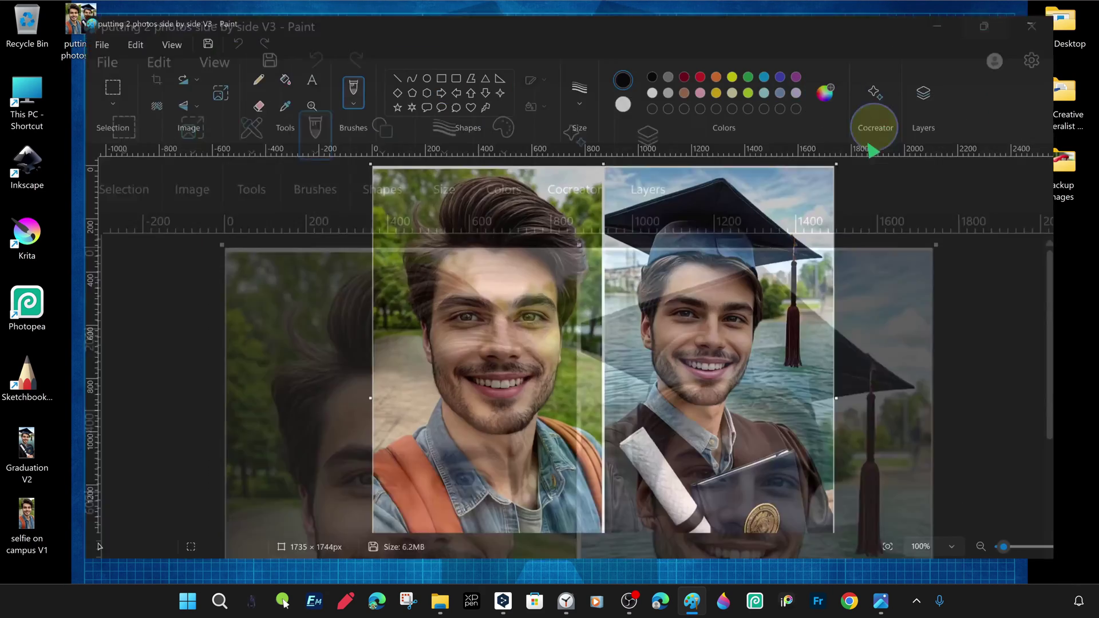
left_click(1082, 8)
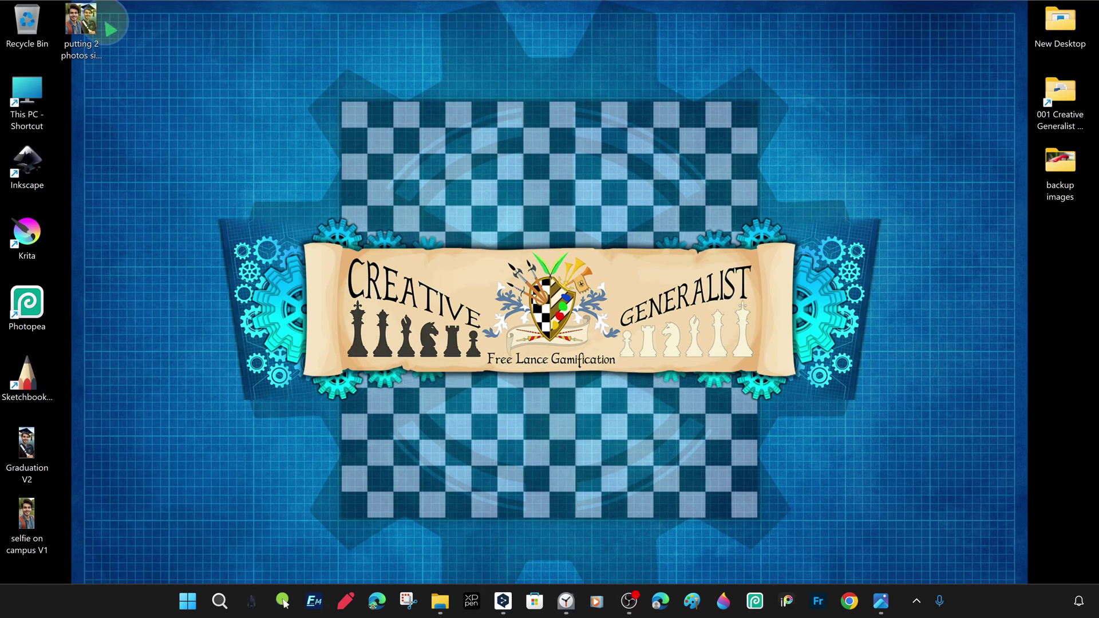
Gather the three photo icons near the desktop's top centre and restore the Photos comparison.
mouse_move(86, 20)
left_mouse_down()
mouse_move(549, 118)
mouse_move(578, 34)
left_mouse_up()
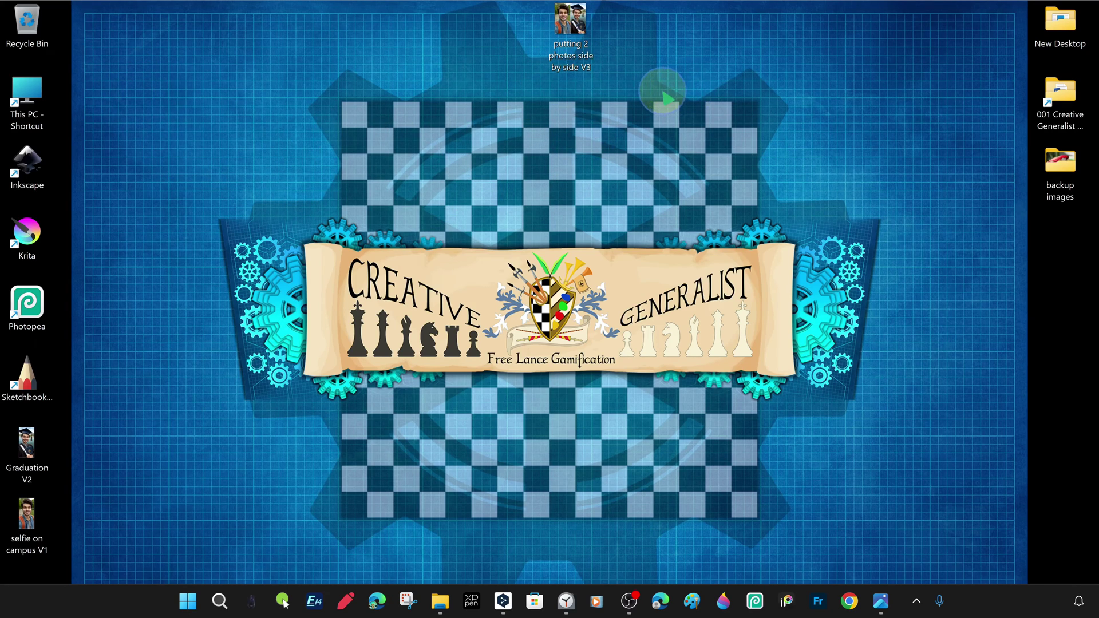
mouse_move(34, 449)
left_mouse_down()
mouse_move(537, 75)
mouse_move(527, 100)
left_mouse_up()
mouse_move(26, 518)
left_mouse_down()
mouse_move(606, 98)
mouse_move(607, 115)
left_mouse_up()
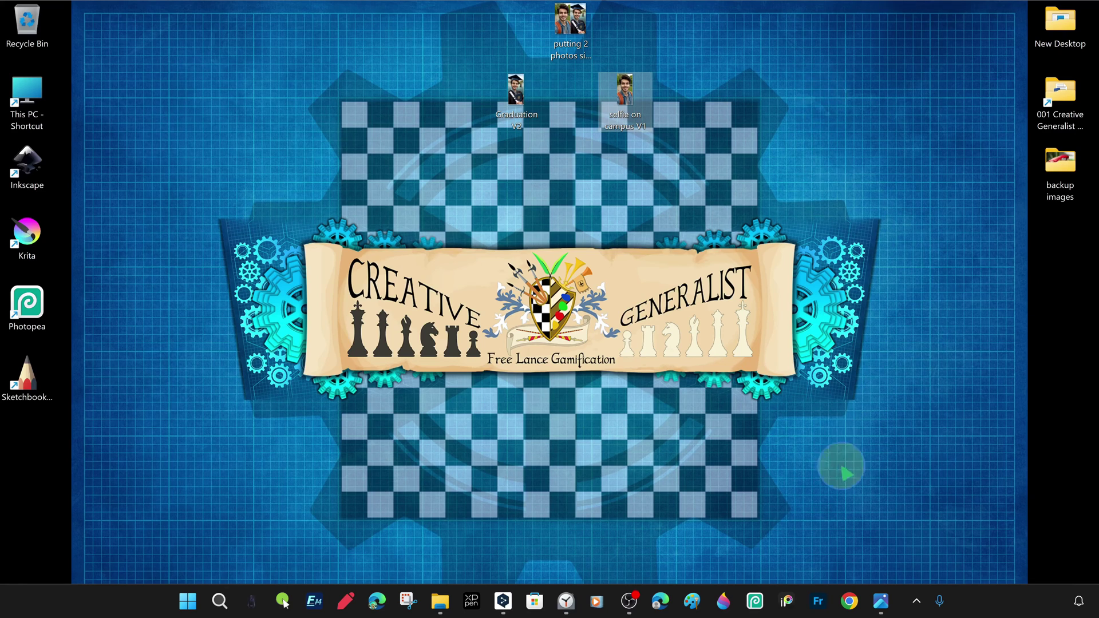
left_click(881, 602)
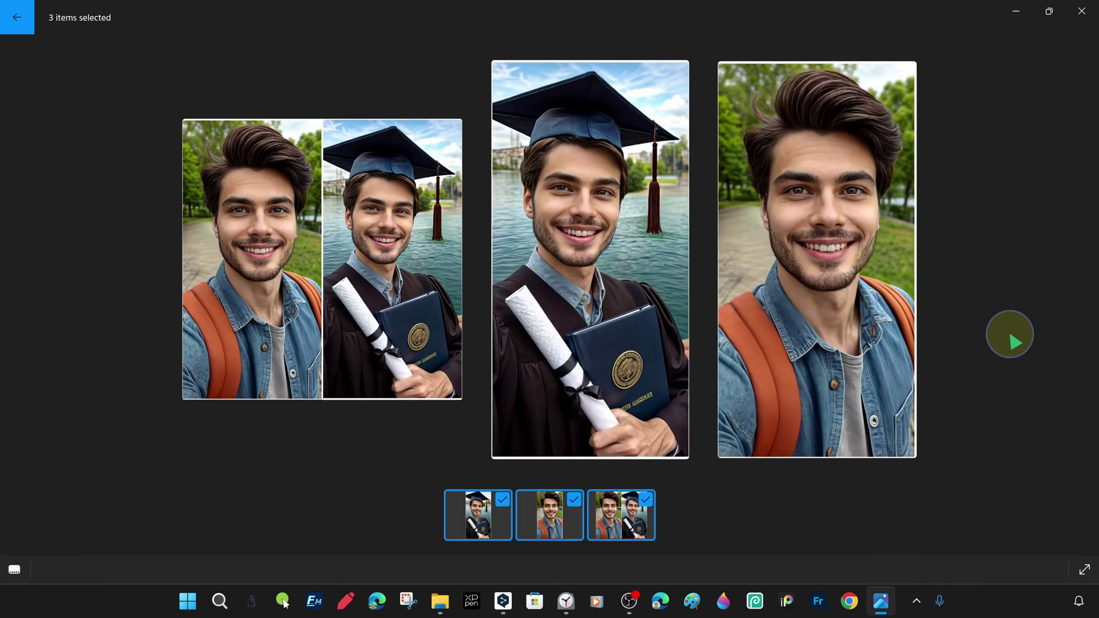